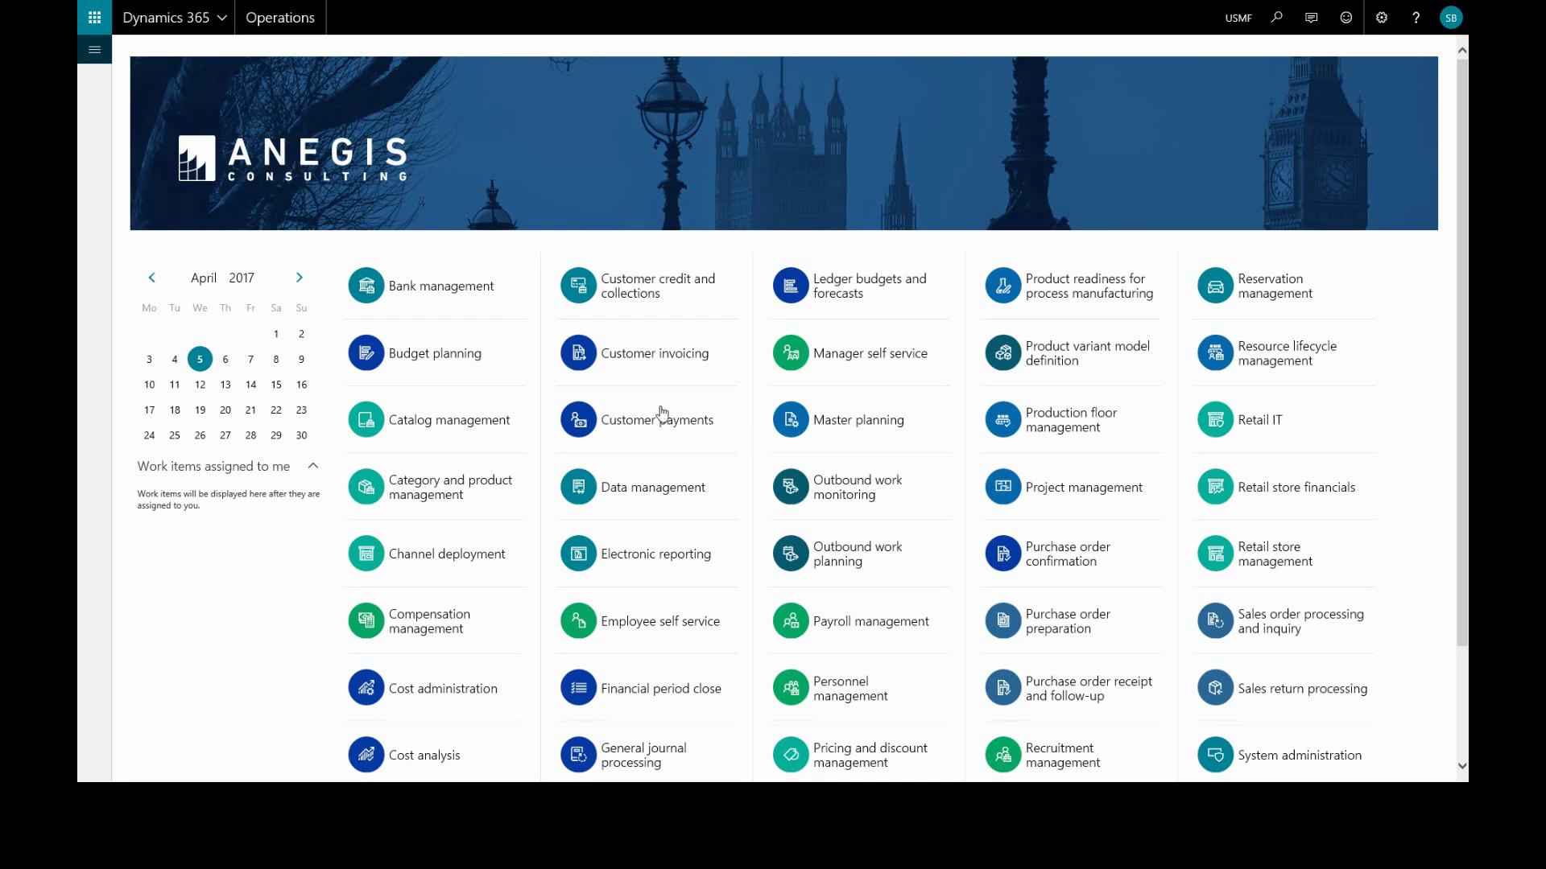
Go to Accounts payable > Vendors > All vendors from the modules pane.
{"action": "left_click", "coordinate": [93, 58]}
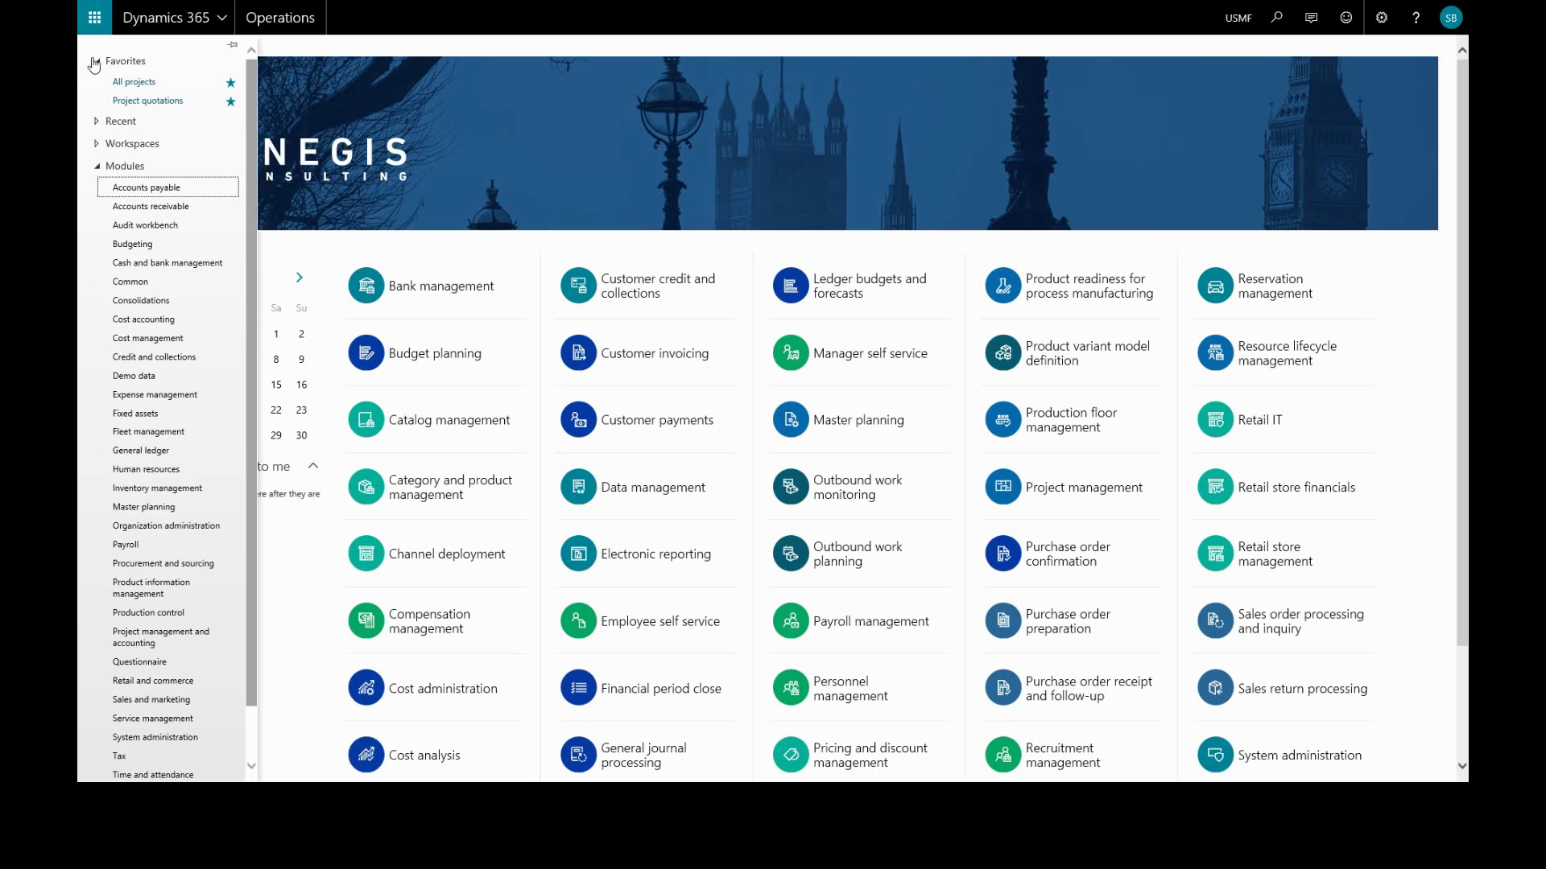
{"action": "left_click", "coordinate": [170, 568]}
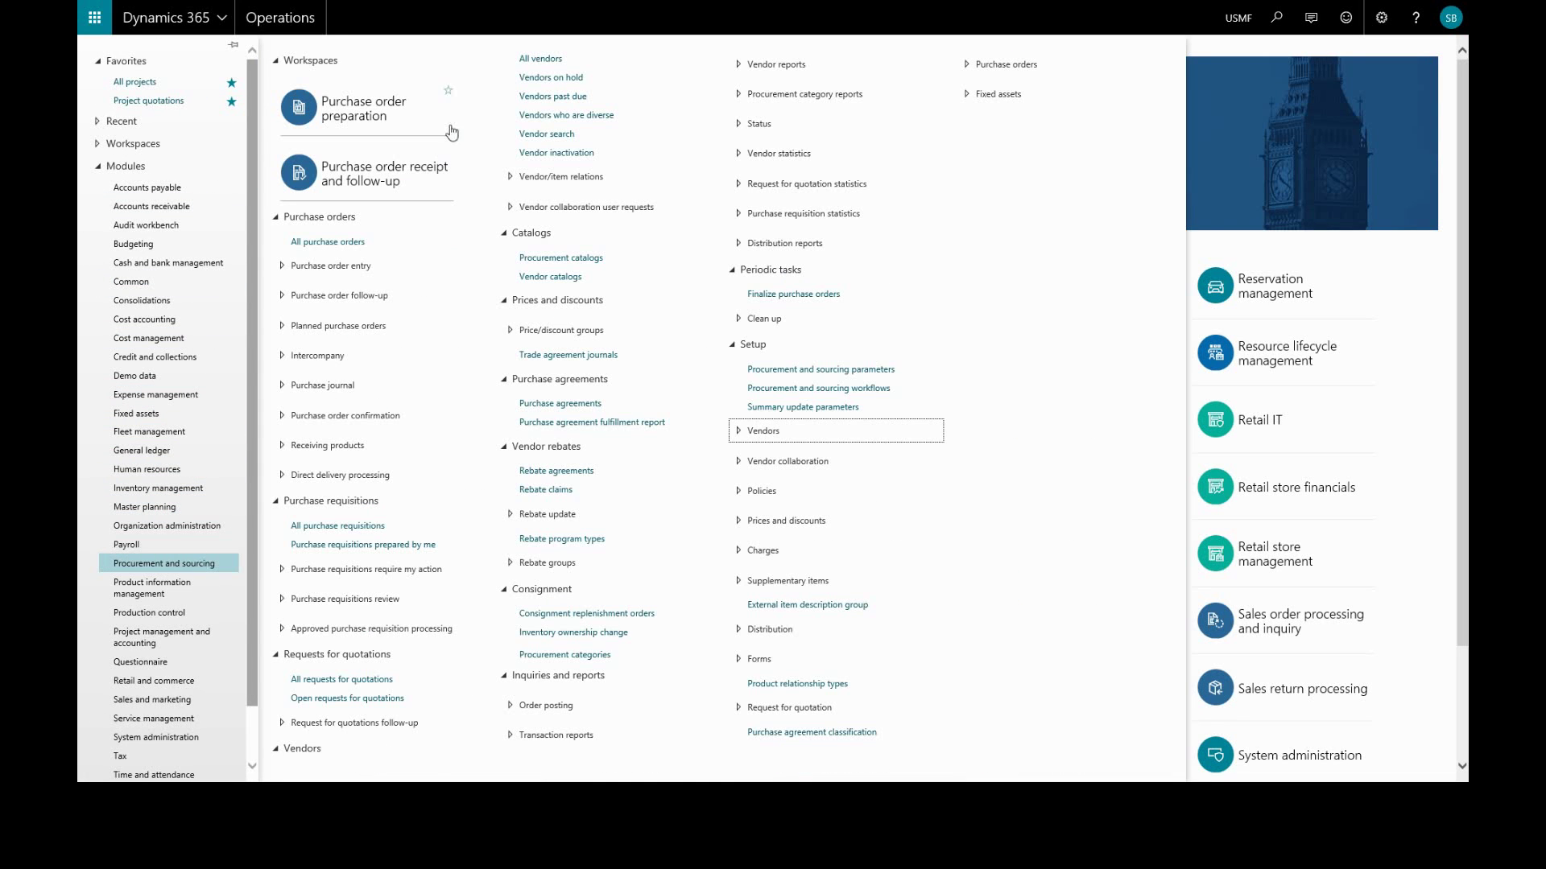
{"action": "left_click", "coordinate": [149, 187]}
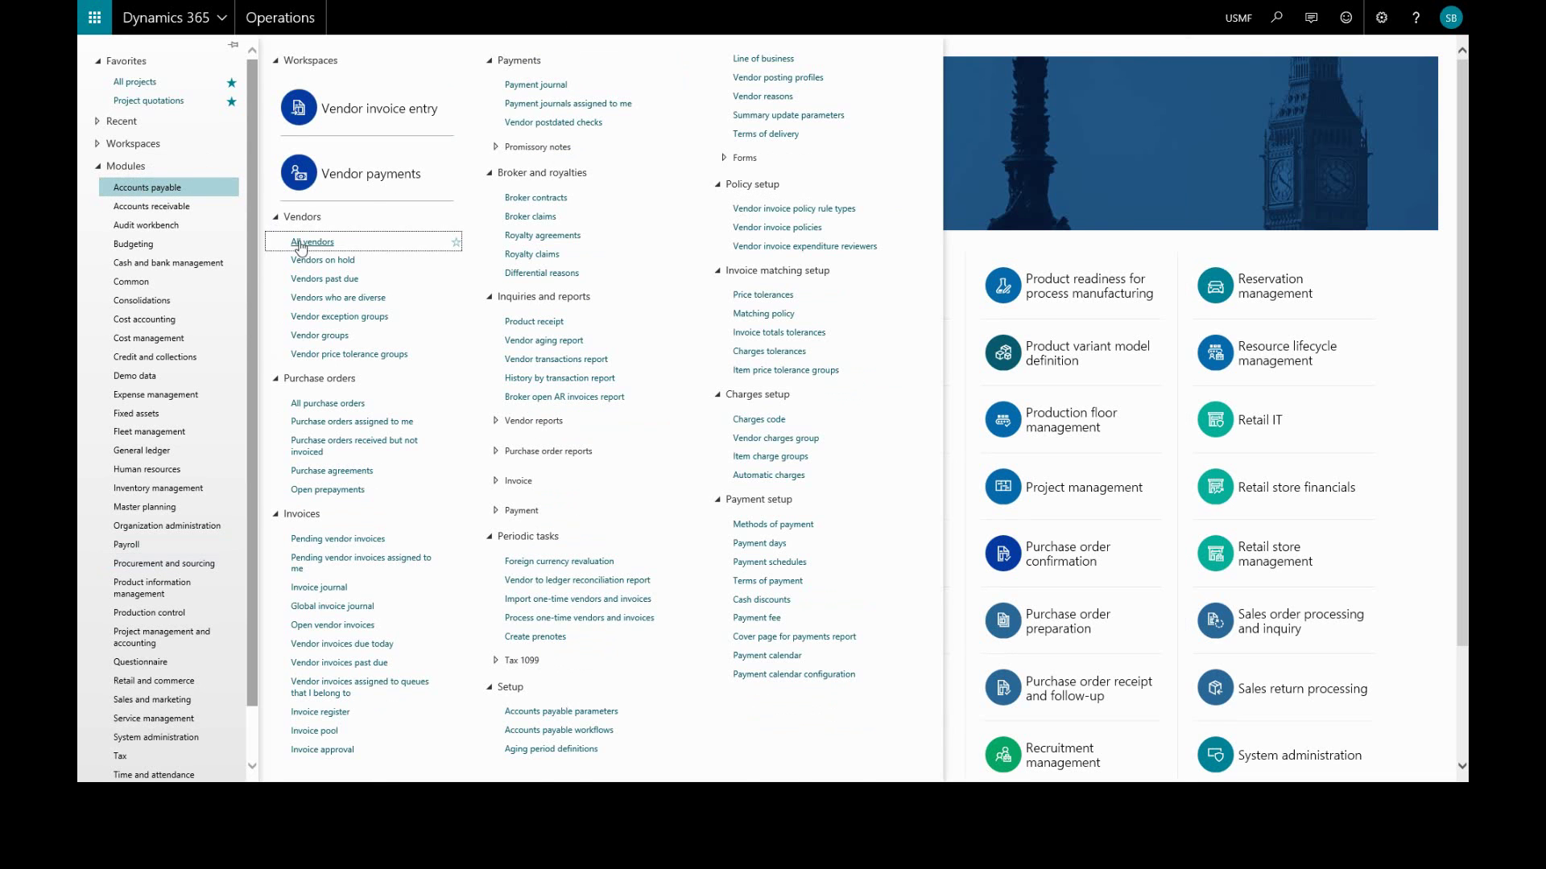
{"action": "left_click", "coordinate": [300, 243]}
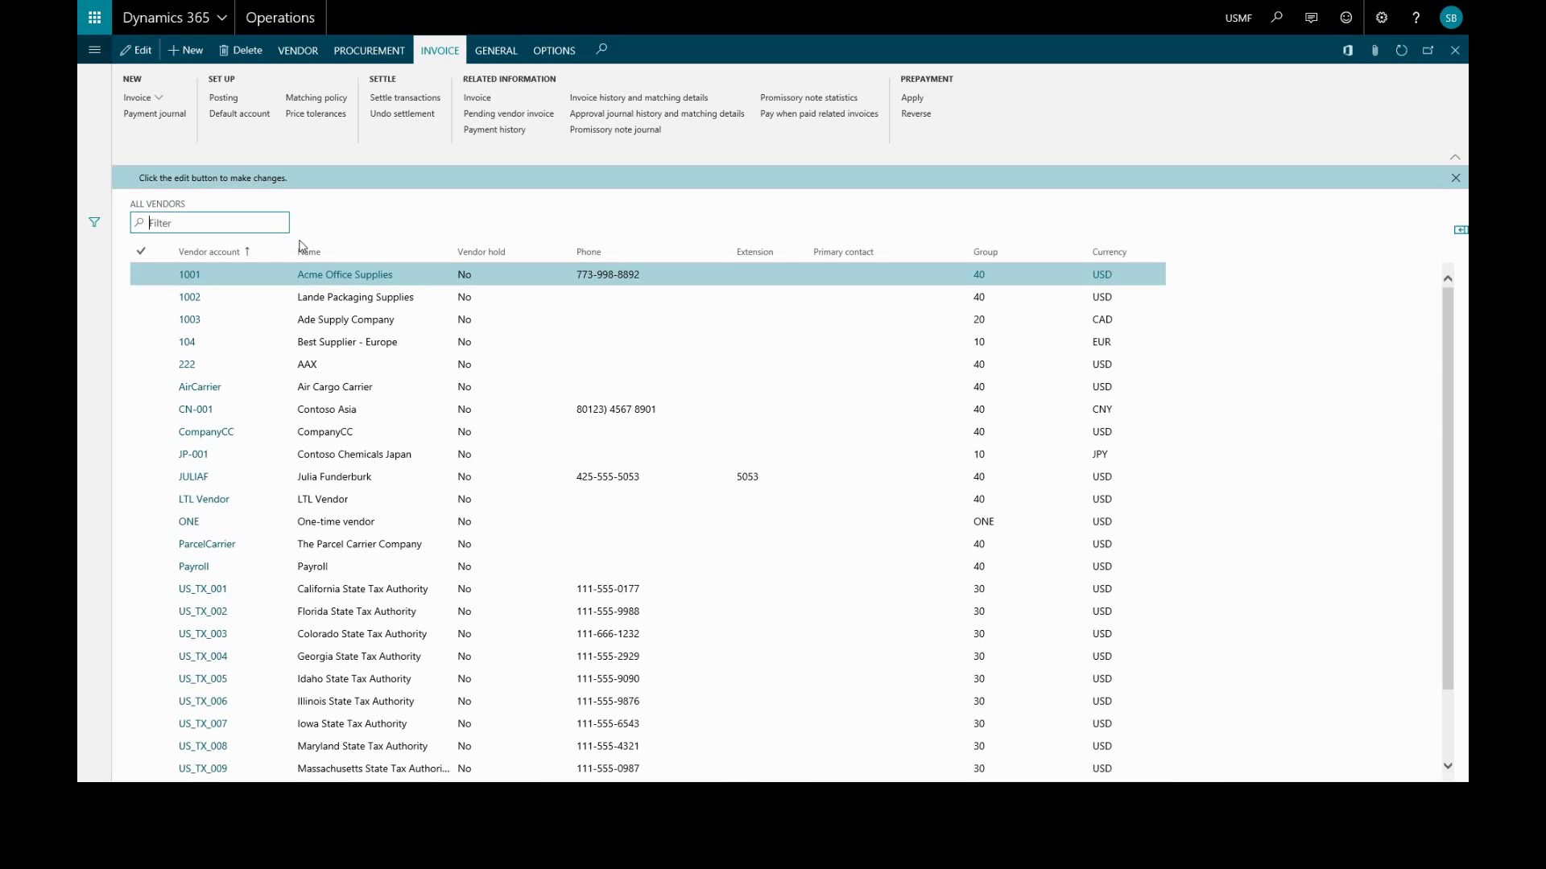
Create a new vendor with account 1234, keeping type Organization.
{"action": "left_click", "coordinate": [190, 52]}
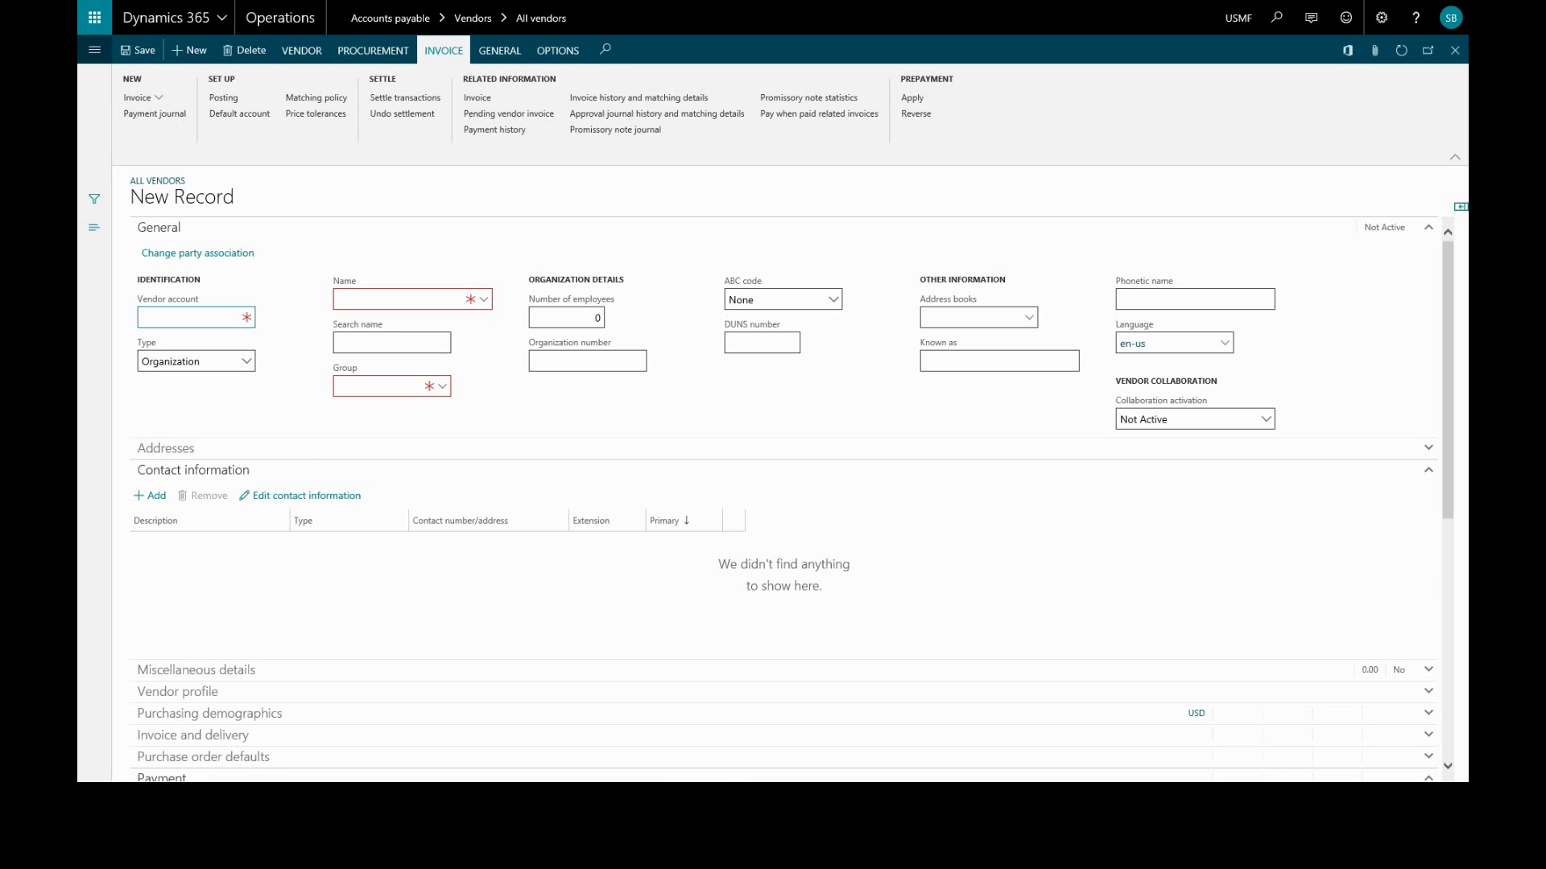
{"action": "left_click", "coordinate": [193, 317]}
{"action": "type", "text": "1234"}
{"action": "left_click", "coordinate": [247, 364]}
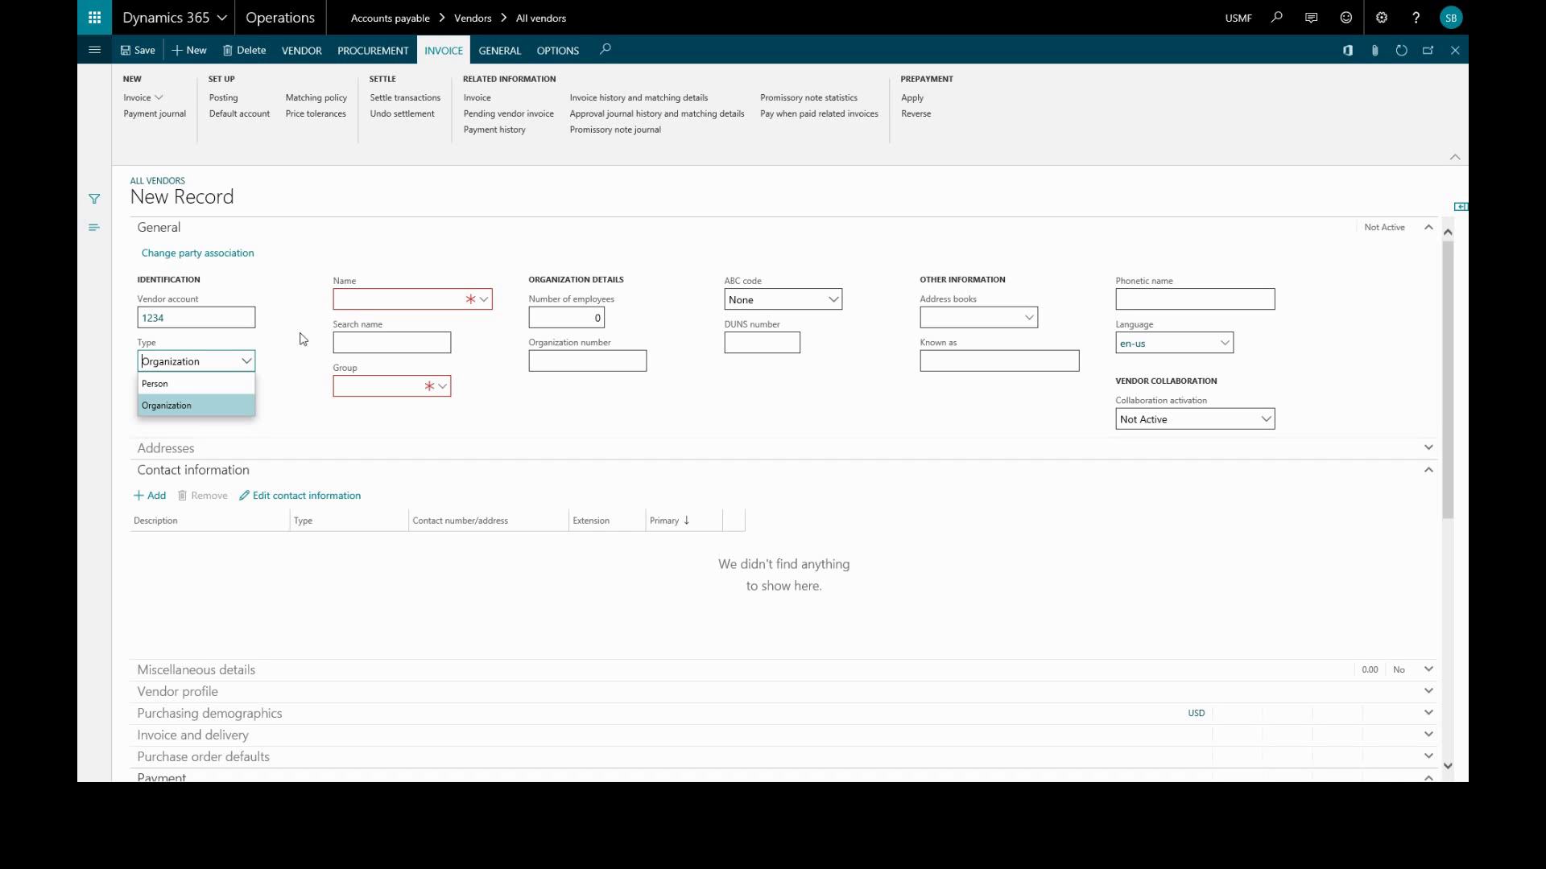
Name the vendor Werty and assign vendor group 40 (Other vendors).
{"action": "left_click", "coordinate": [364, 301]}
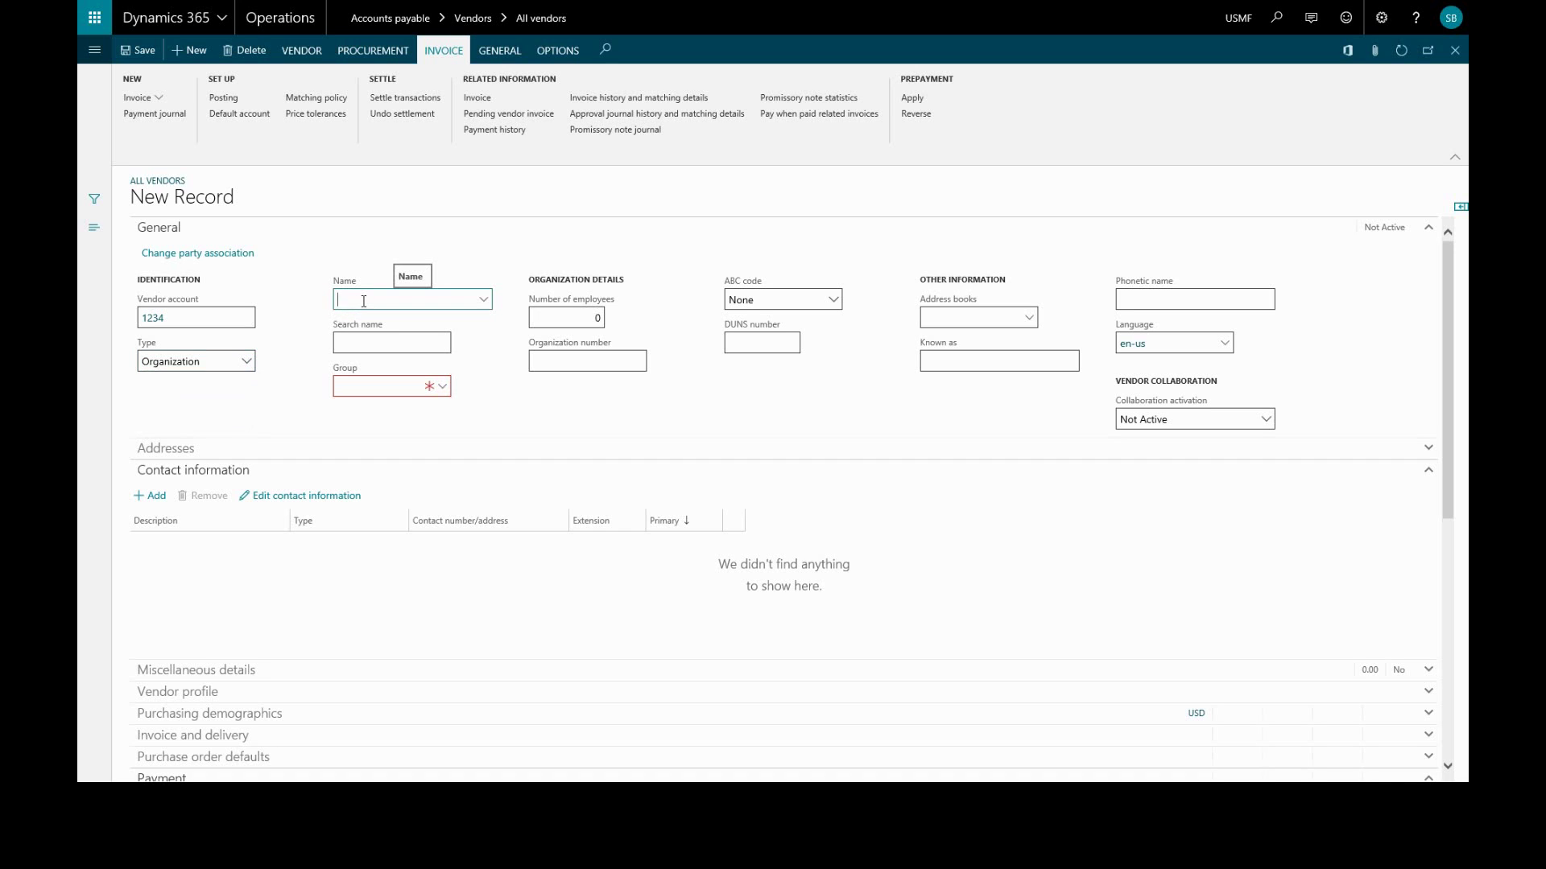
{"action": "type", "text": "Werty"}
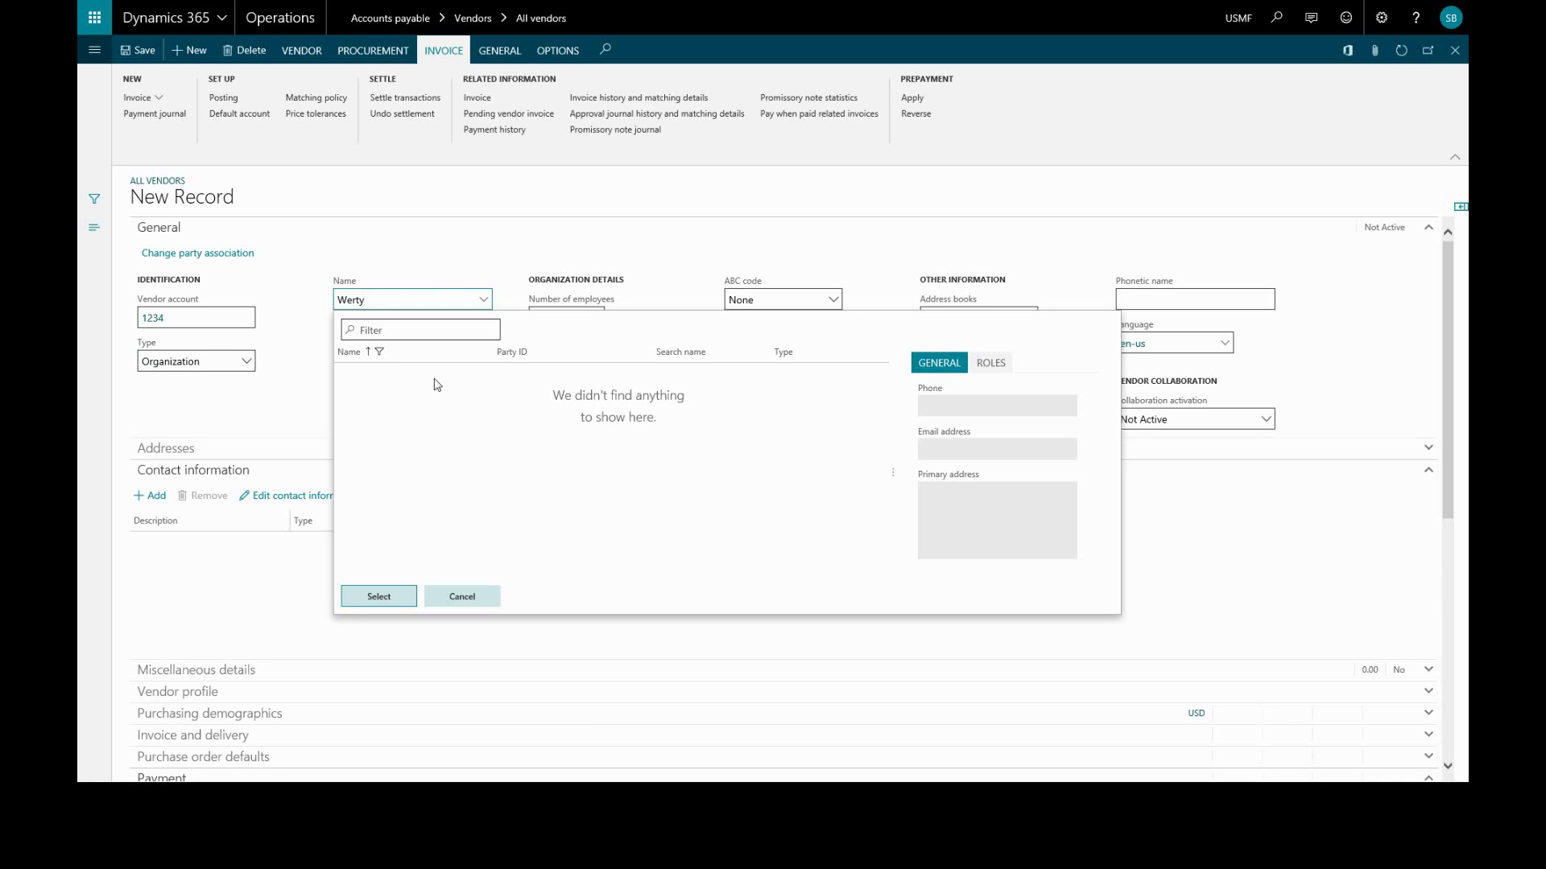
{"action": "left_click", "coordinate": [505, 301]}
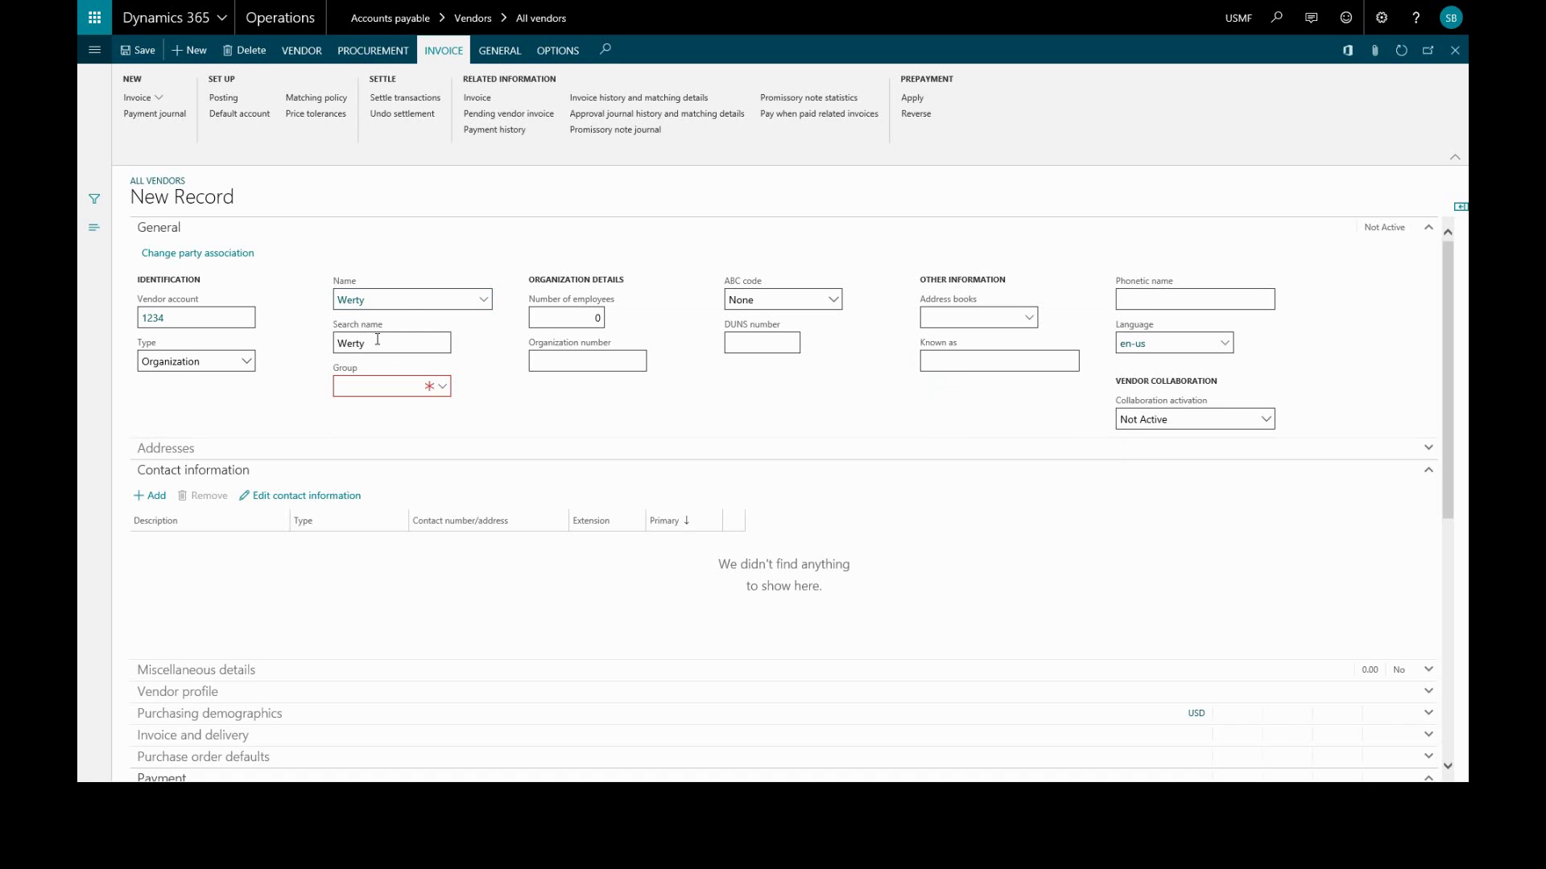
{"action": "left_click", "coordinate": [444, 389]}
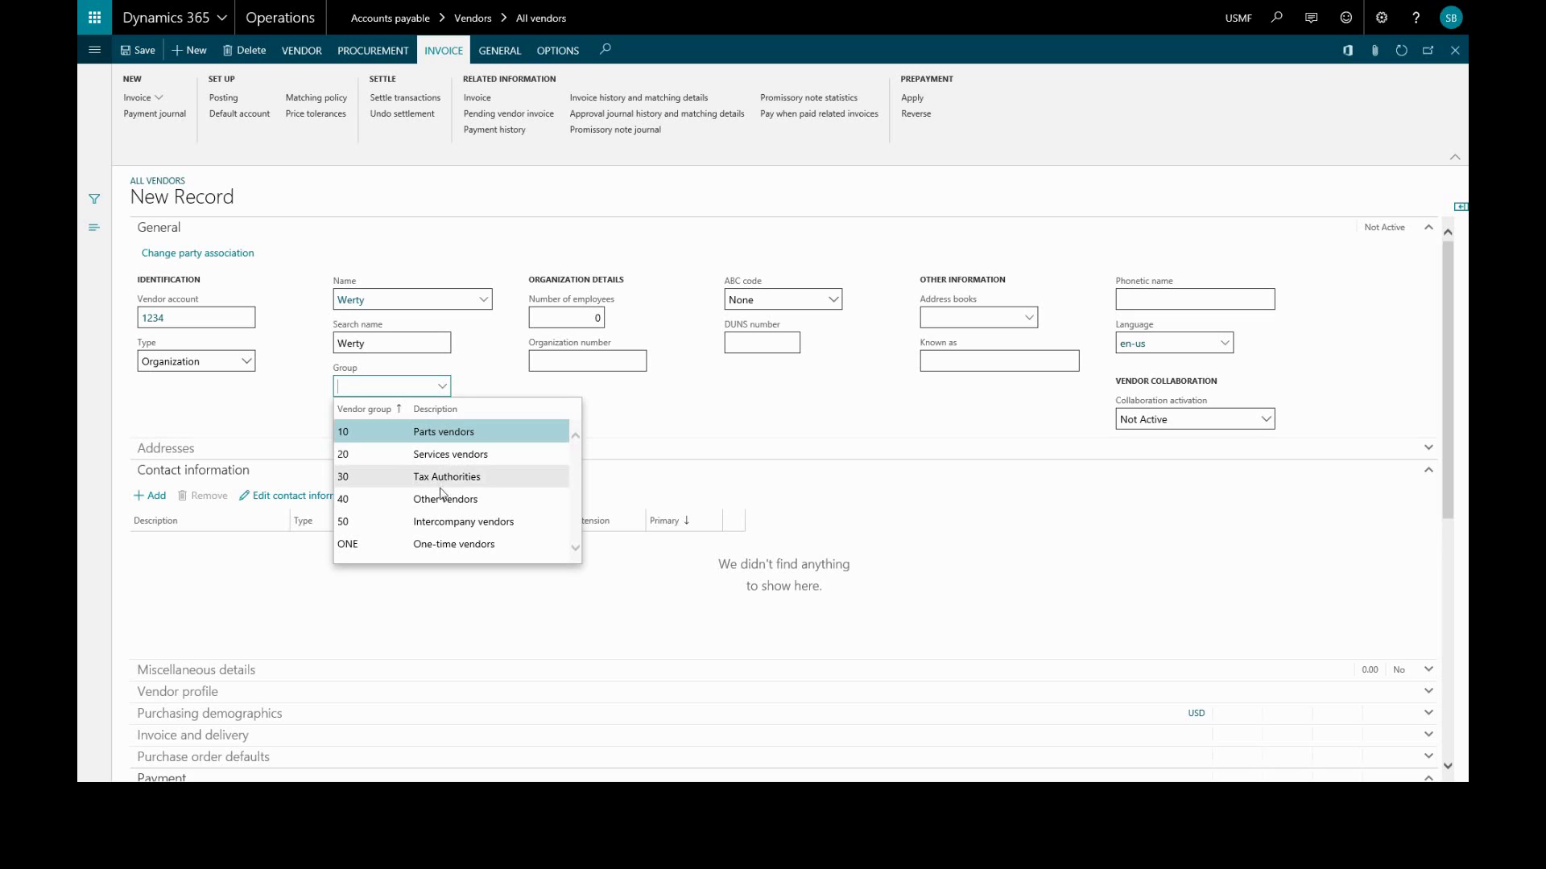
{"action": "left_click", "coordinate": [435, 499]}
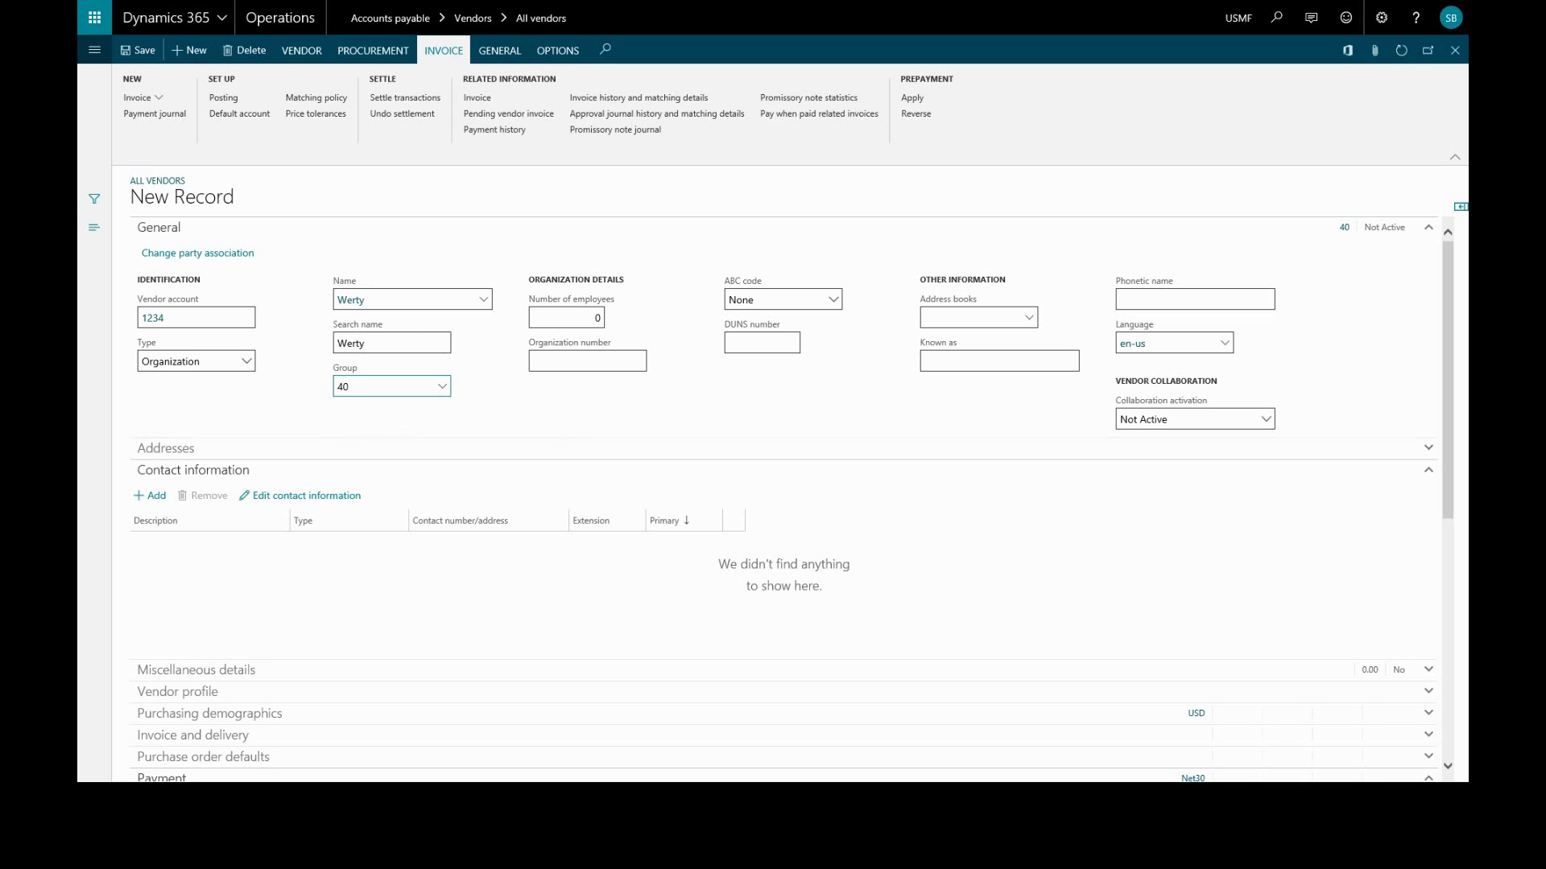
Save vendor Werty and start a new address in the Addresses section.
{"action": "key", "text": "ctrl+s"}
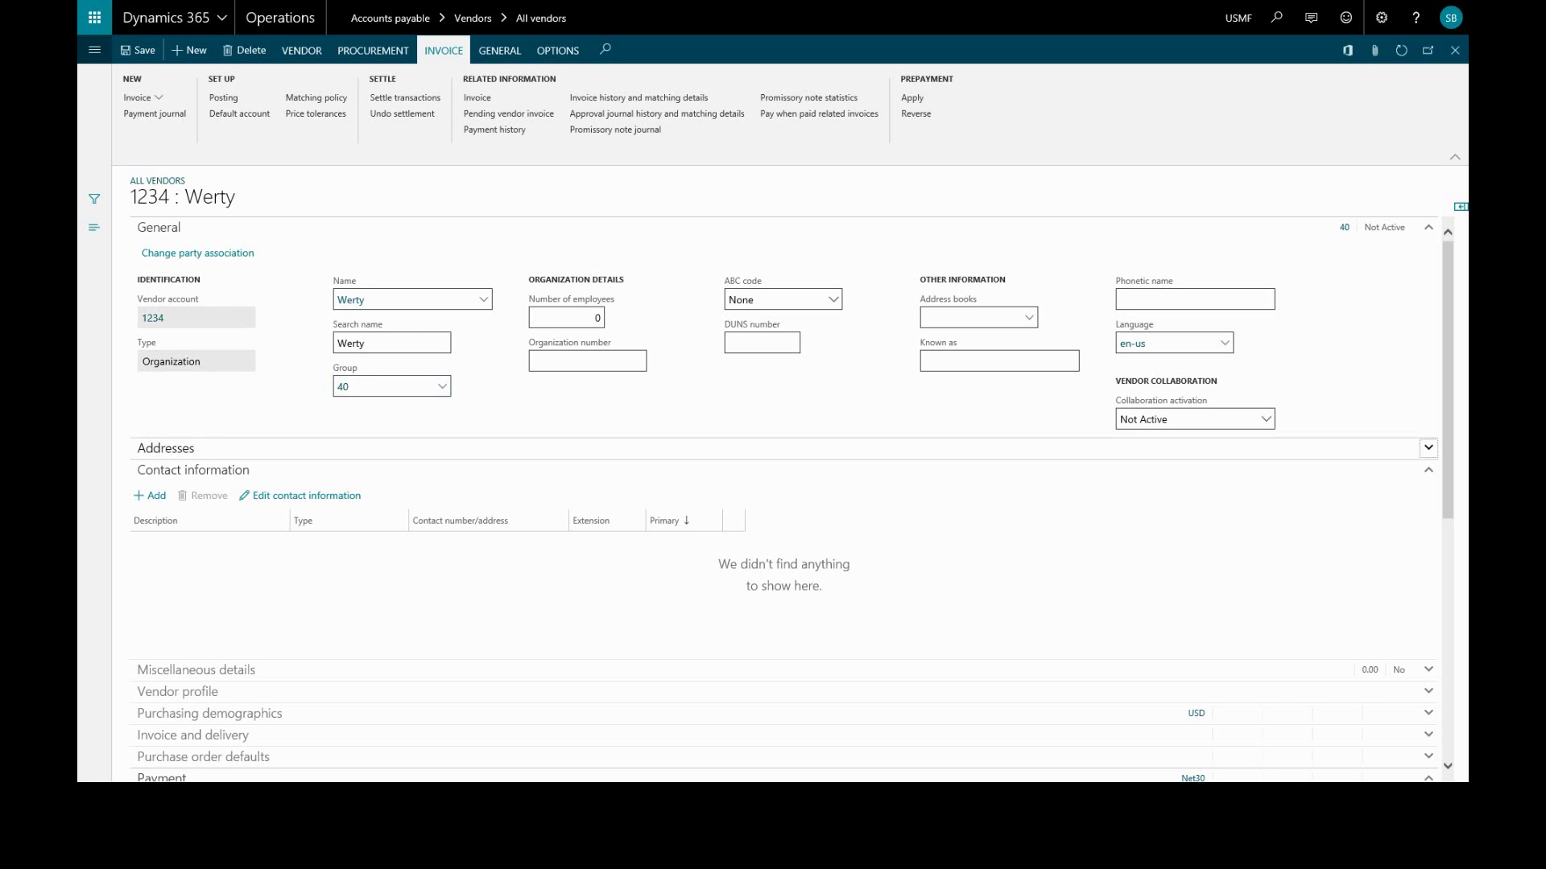
{"action": "left_click", "coordinate": [166, 449]}
{"action": "left_click", "coordinate": [155, 474]}
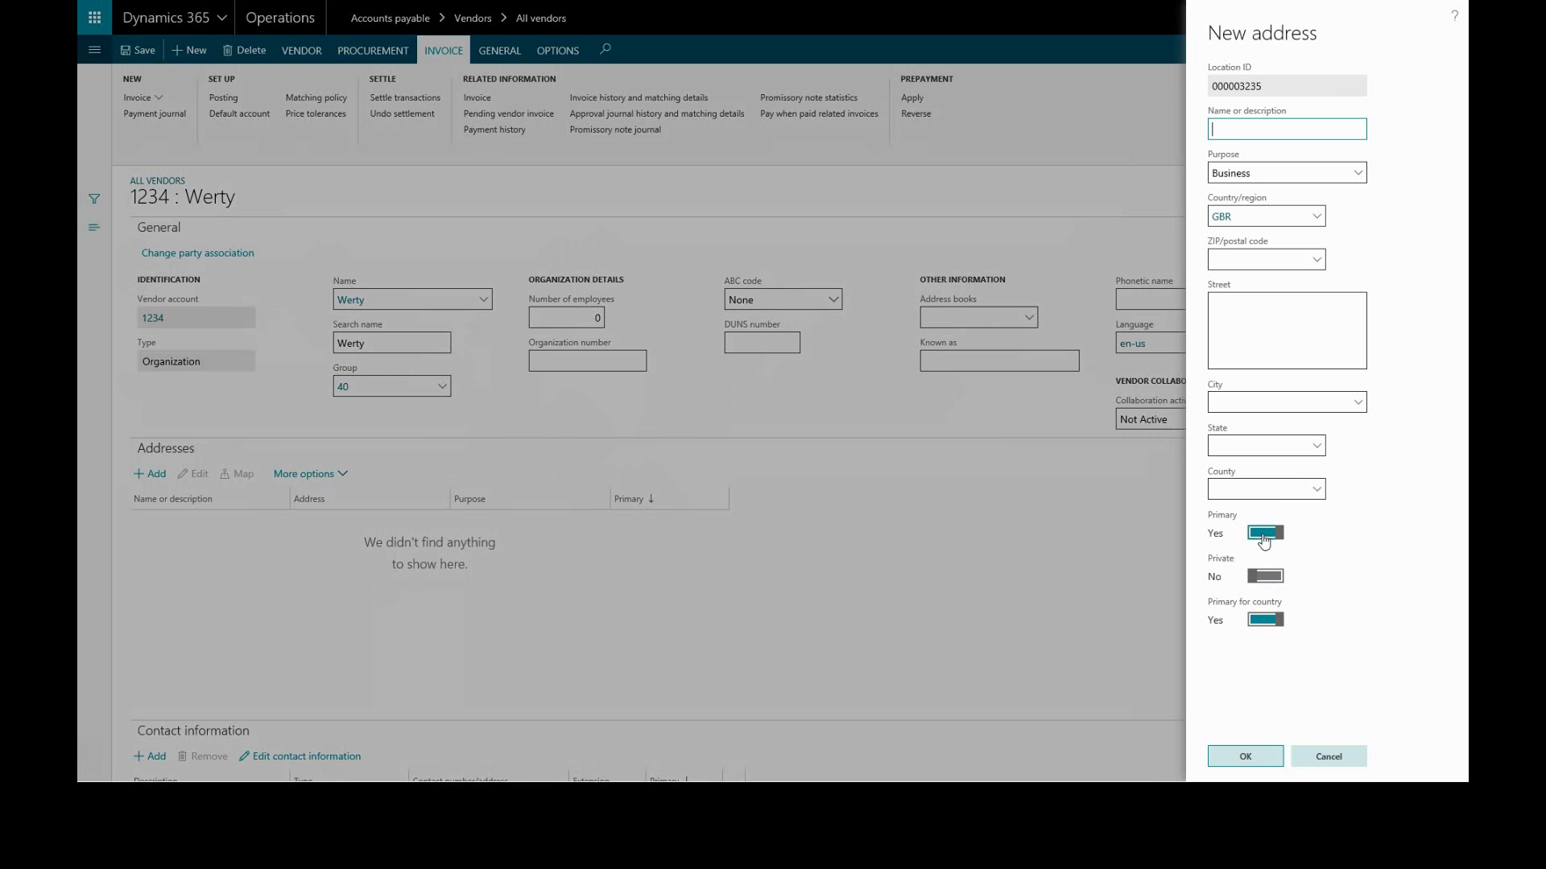
Browse the address purposes, including Remit to, then discard the draft address.
{"action": "left_click", "coordinate": [1358, 181]}
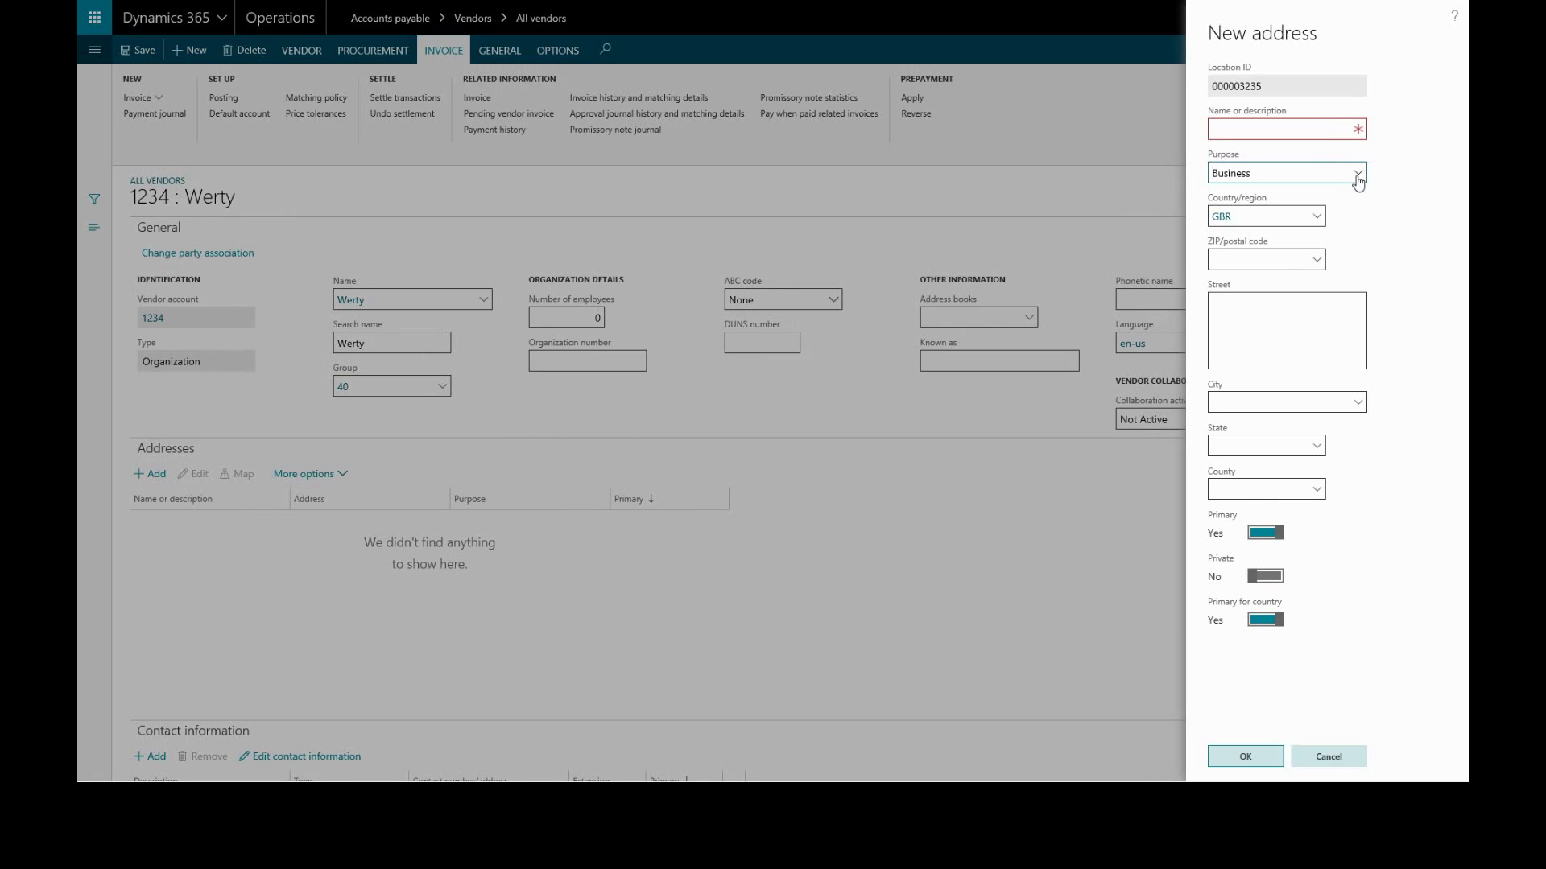
{"action": "left_click", "coordinate": [1358, 181]}
{"action": "scroll", "coordinate": [1200, 286], "scroll_direction": "down", "scroll_amount": 2}
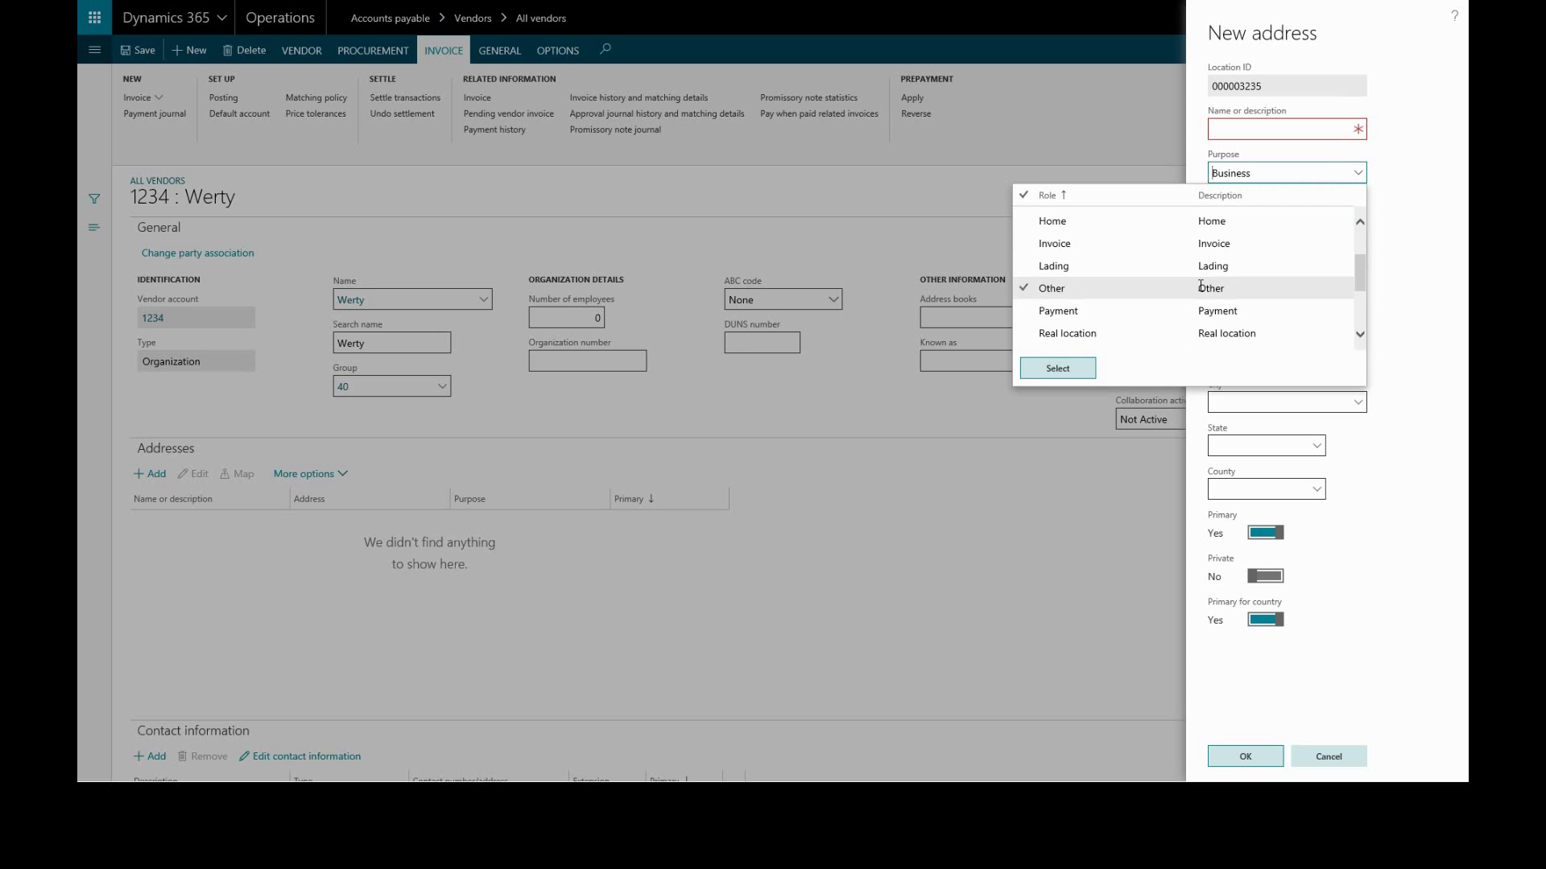
{"action": "scroll", "coordinate": [1201, 286], "scroll_direction": "down", "scroll_amount": 2}
{"action": "left_click", "coordinate": [1030, 292]}
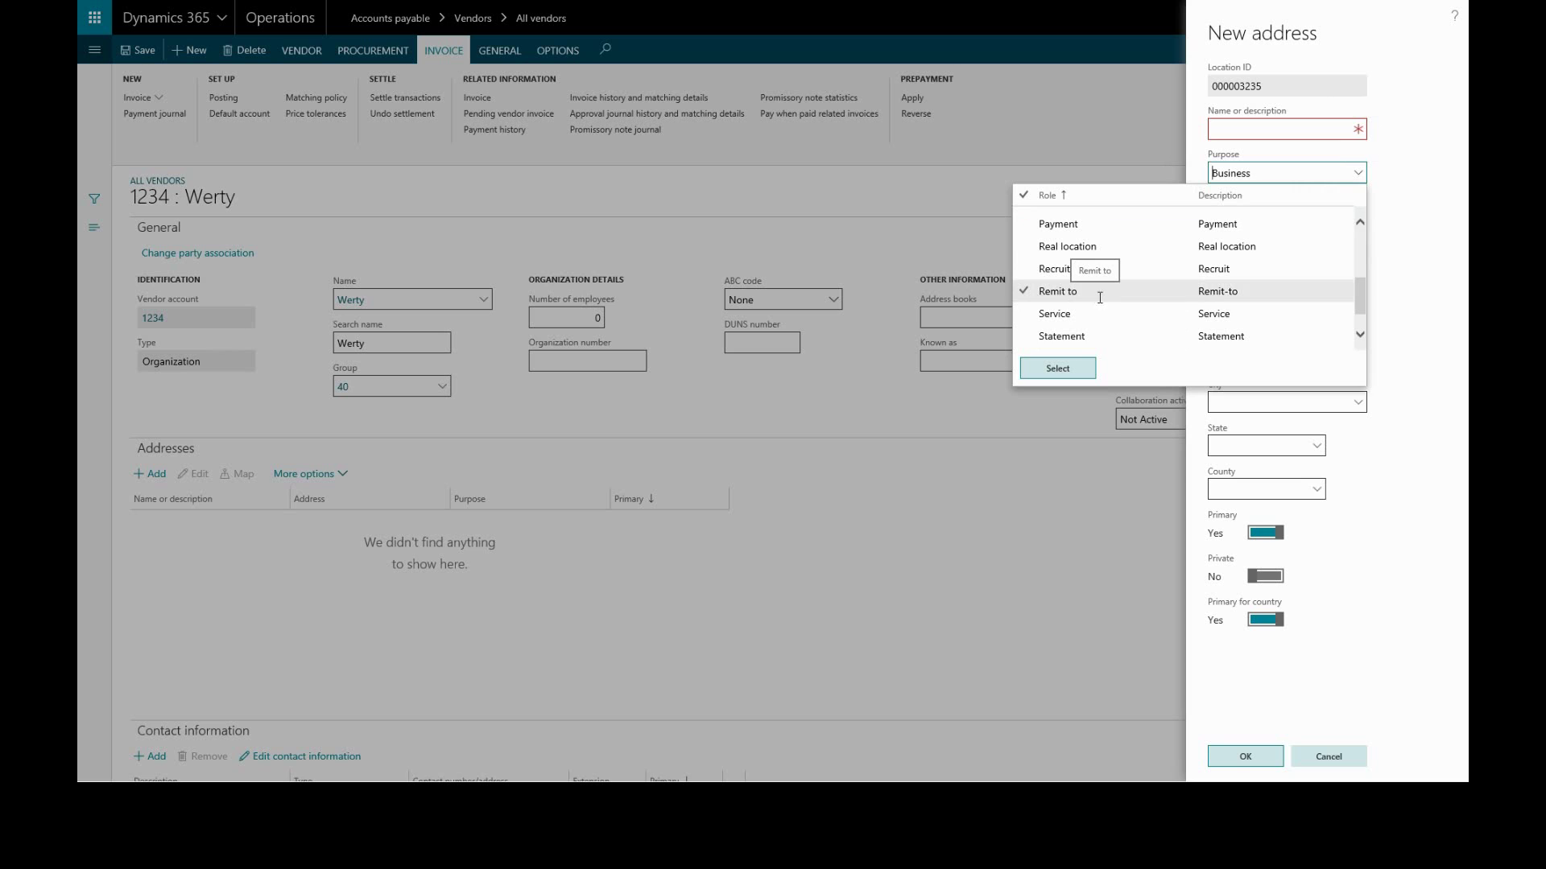
{"action": "left_click", "coordinate": [1407, 352]}
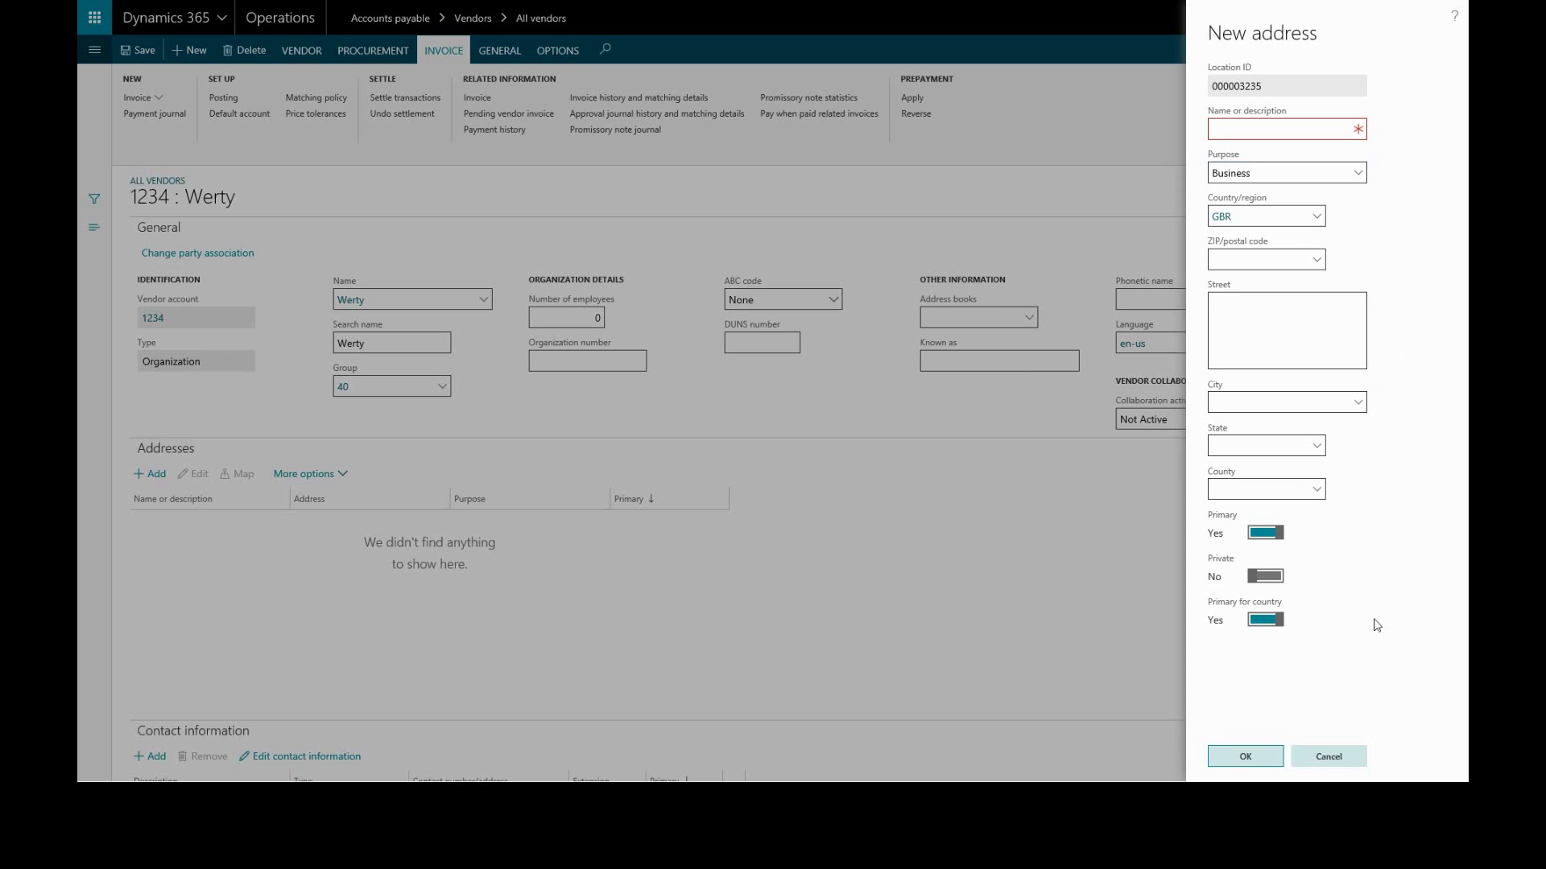
{"action": "left_click", "coordinate": [1329, 759]}
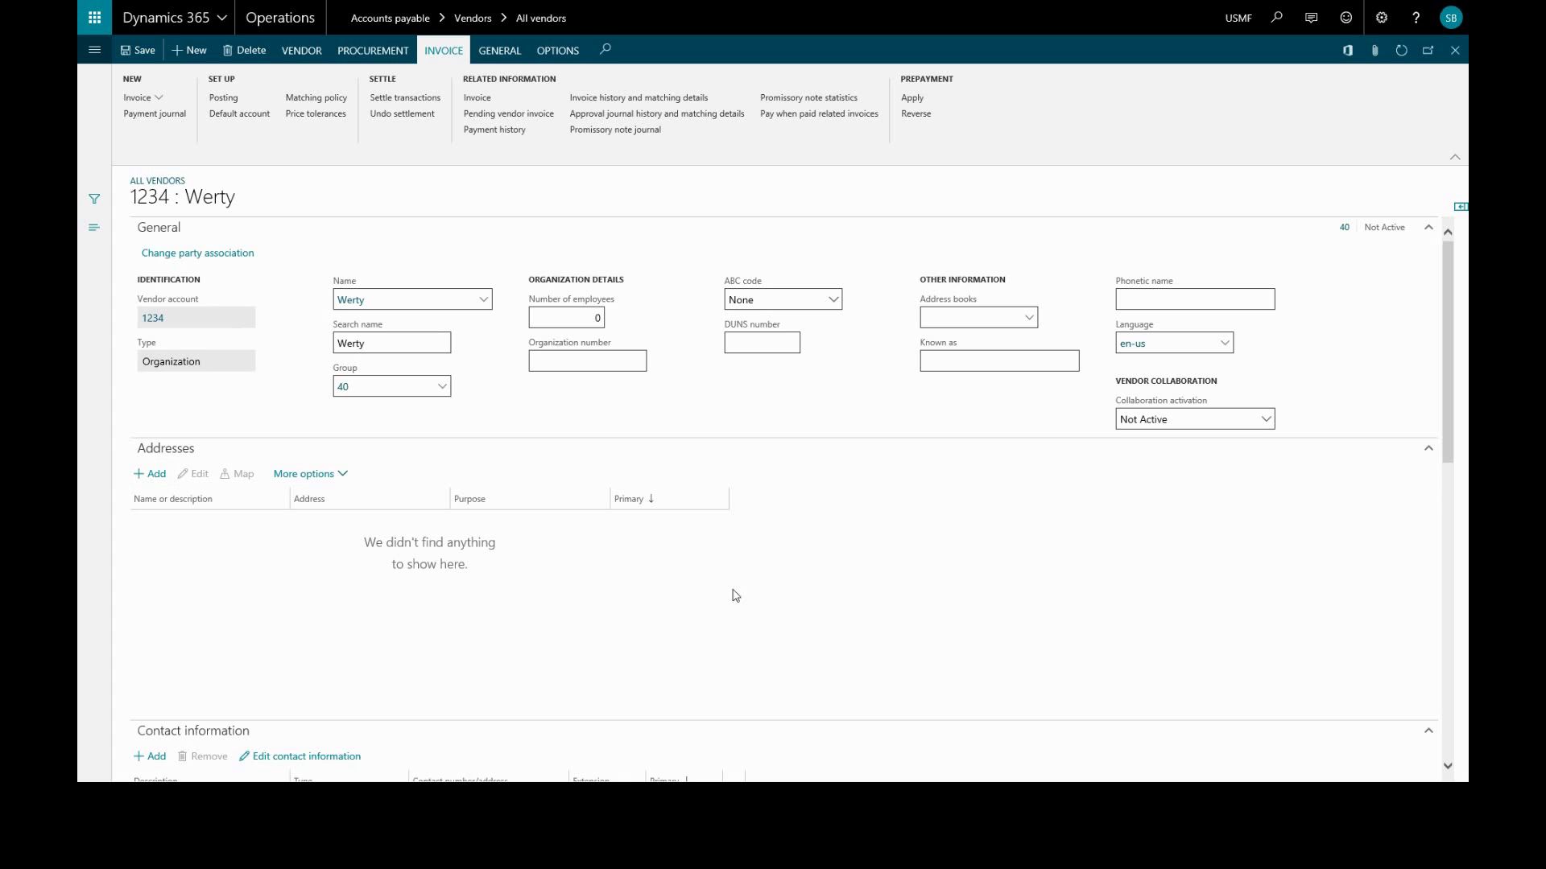
Add an empty Phone-type row to Werty's contact information.
{"action": "scroll", "coordinate": [632, 624], "scroll_direction": "down", "scroll_amount": 3}
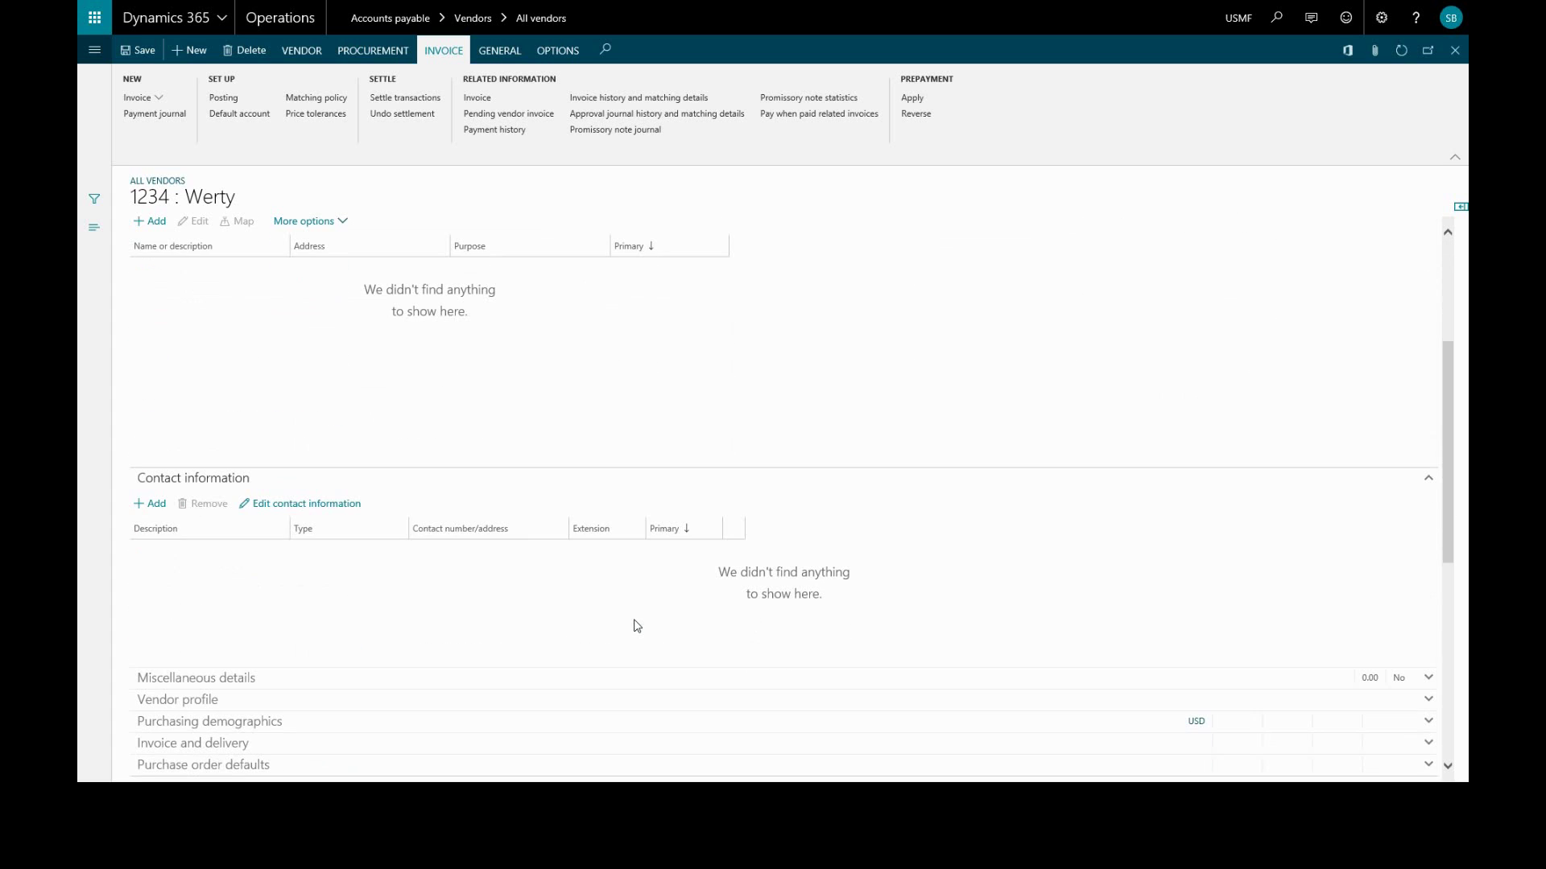
{"action": "left_click", "coordinate": [149, 503]}
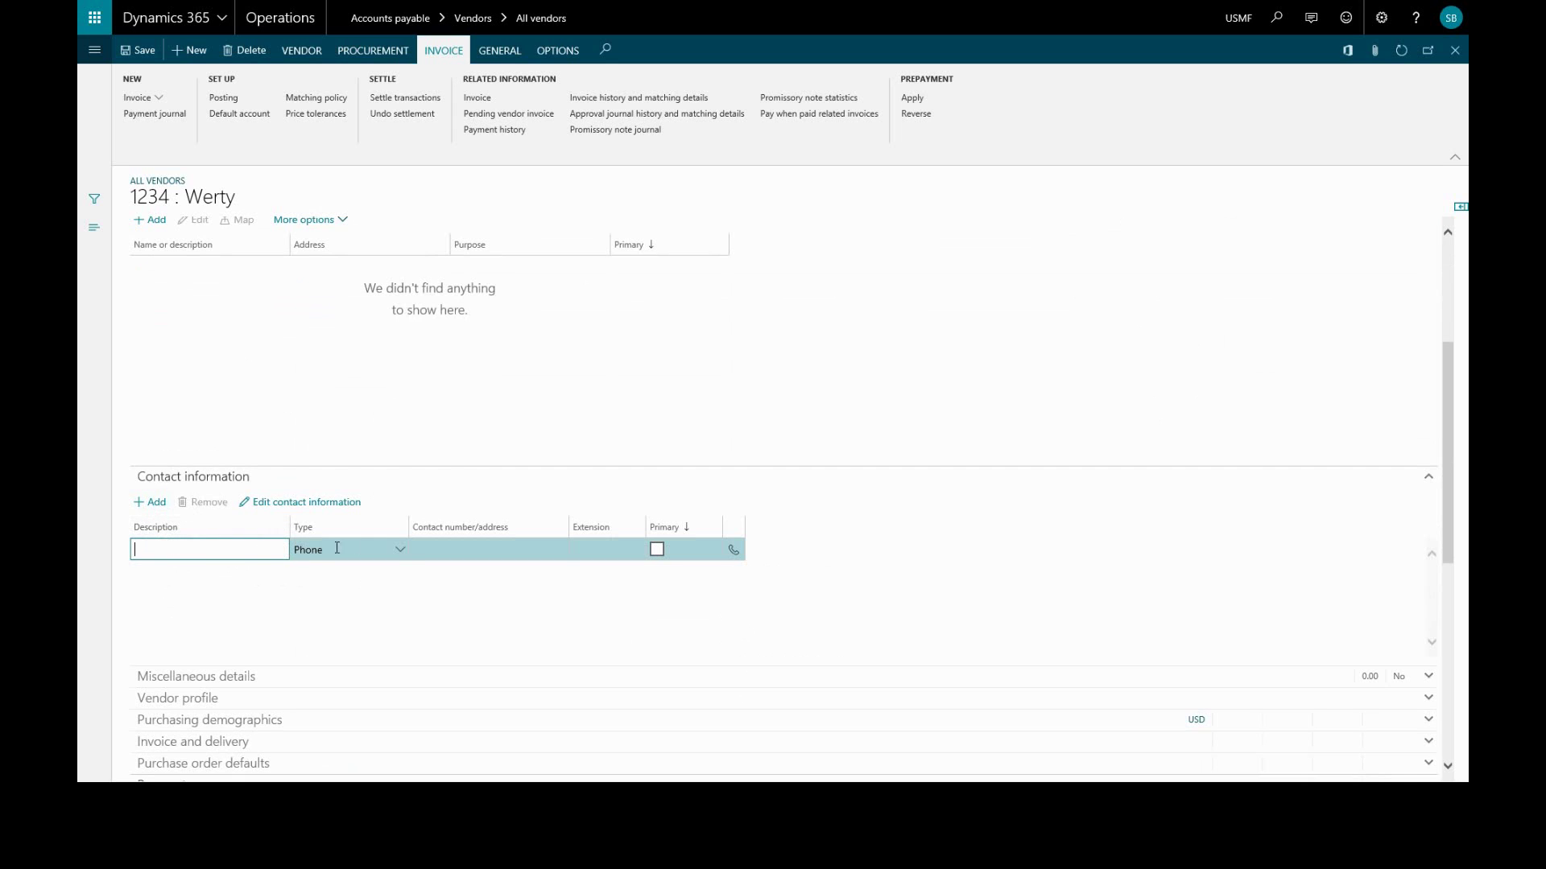
{"action": "left_click", "coordinate": [399, 549]}
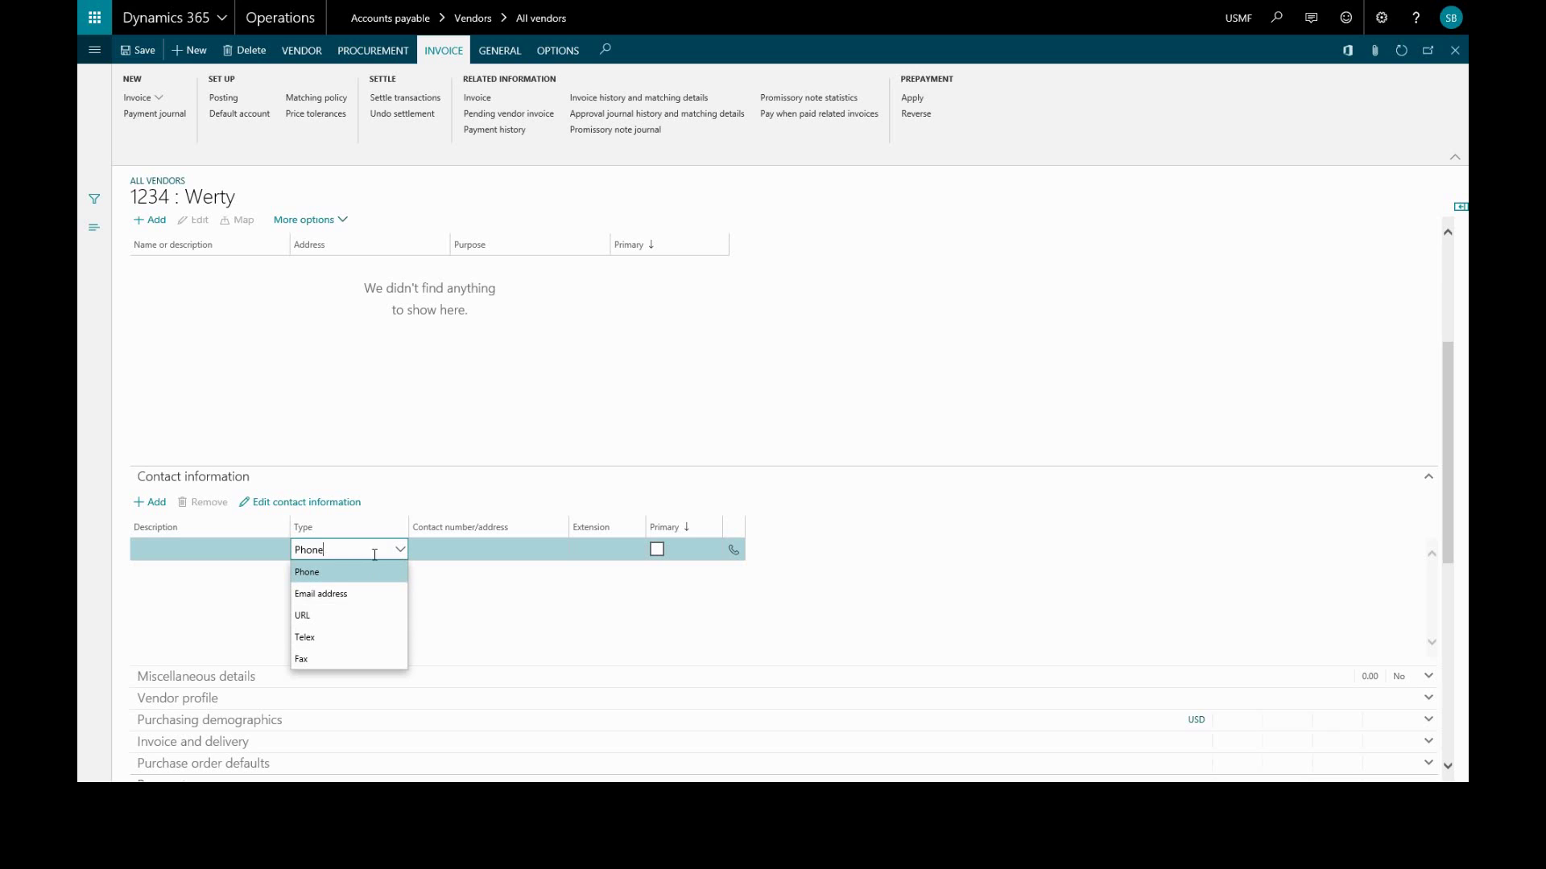
{"action": "left_click", "coordinate": [399, 550]}
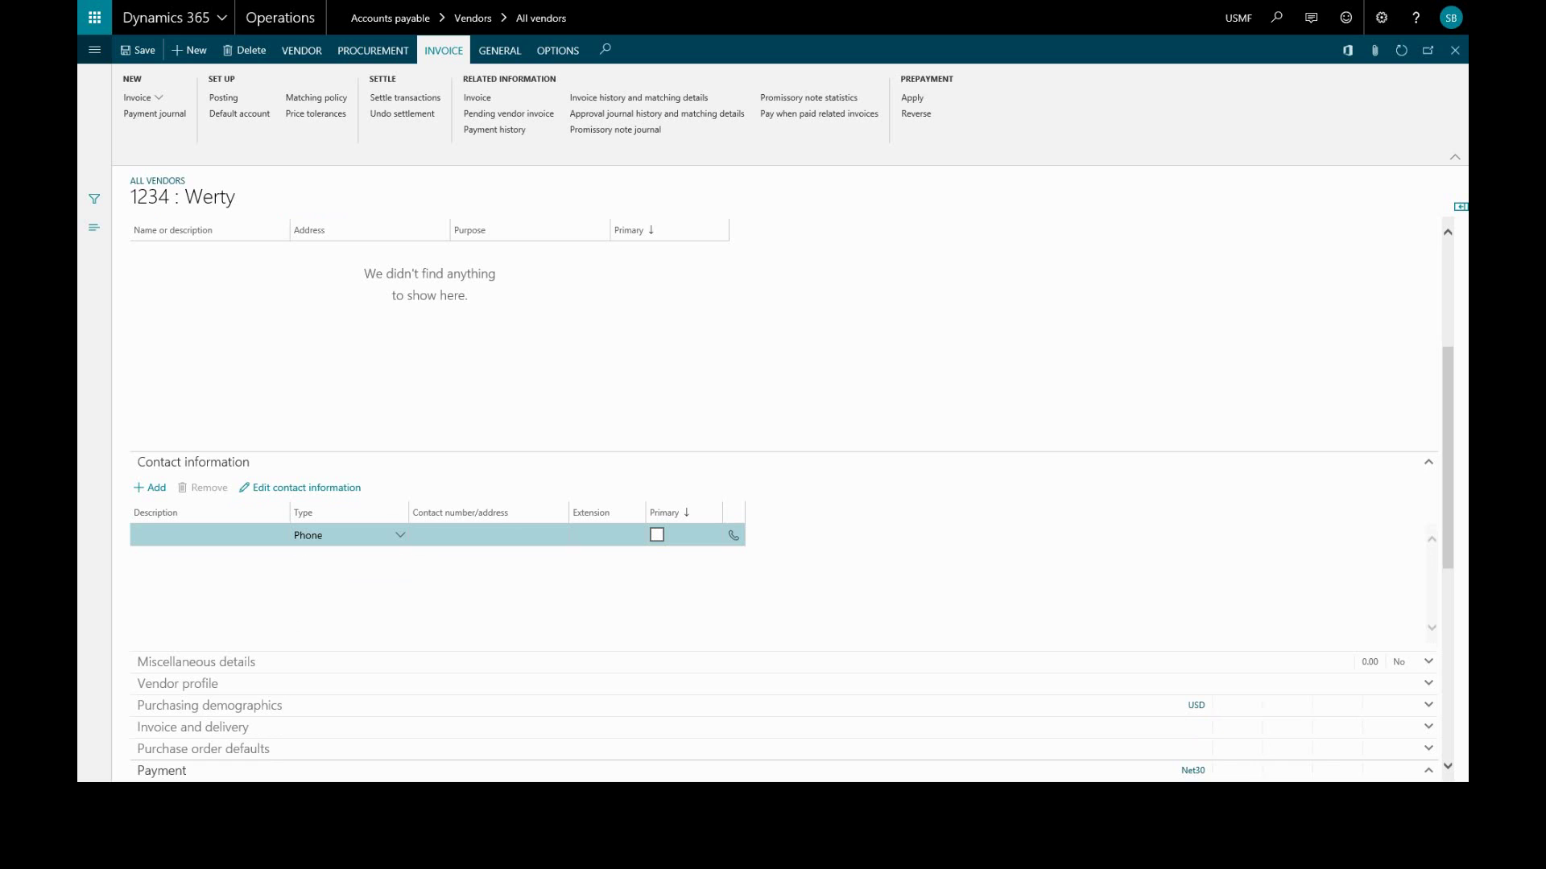
Check the buyer and rebate groups in Miscellaneous details, leave them empty, and expand Vendor profile.
{"action": "left_click", "coordinate": [231, 664]}
{"action": "scroll", "coordinate": [282, 628], "scroll_direction": "down", "scroll_amount": 5}
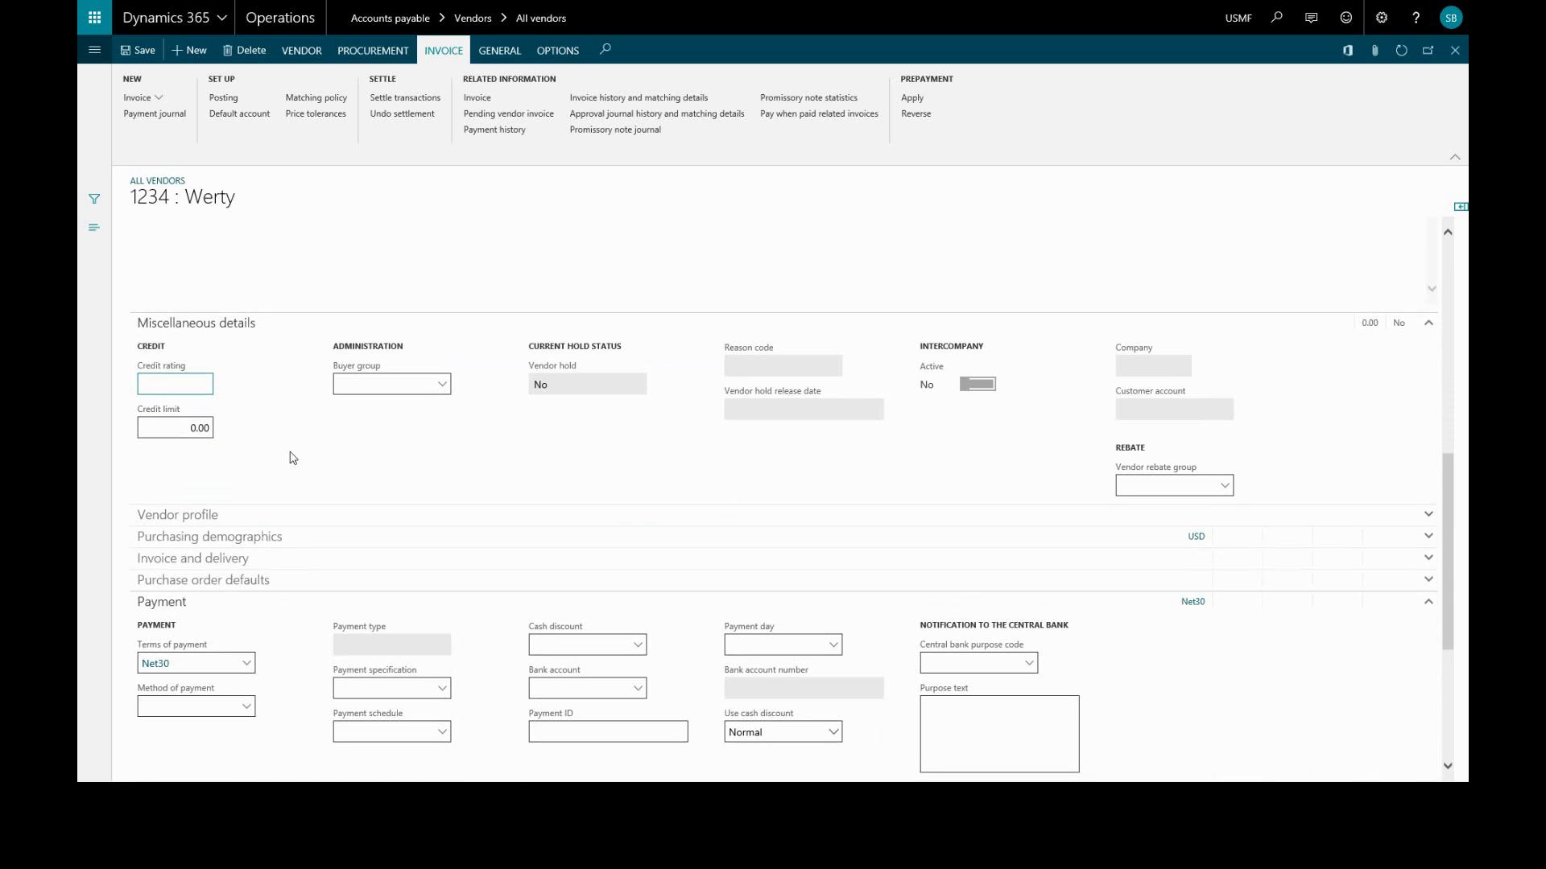
{"action": "left_click", "coordinate": [445, 386]}
{"action": "left_click", "coordinate": [446, 389]}
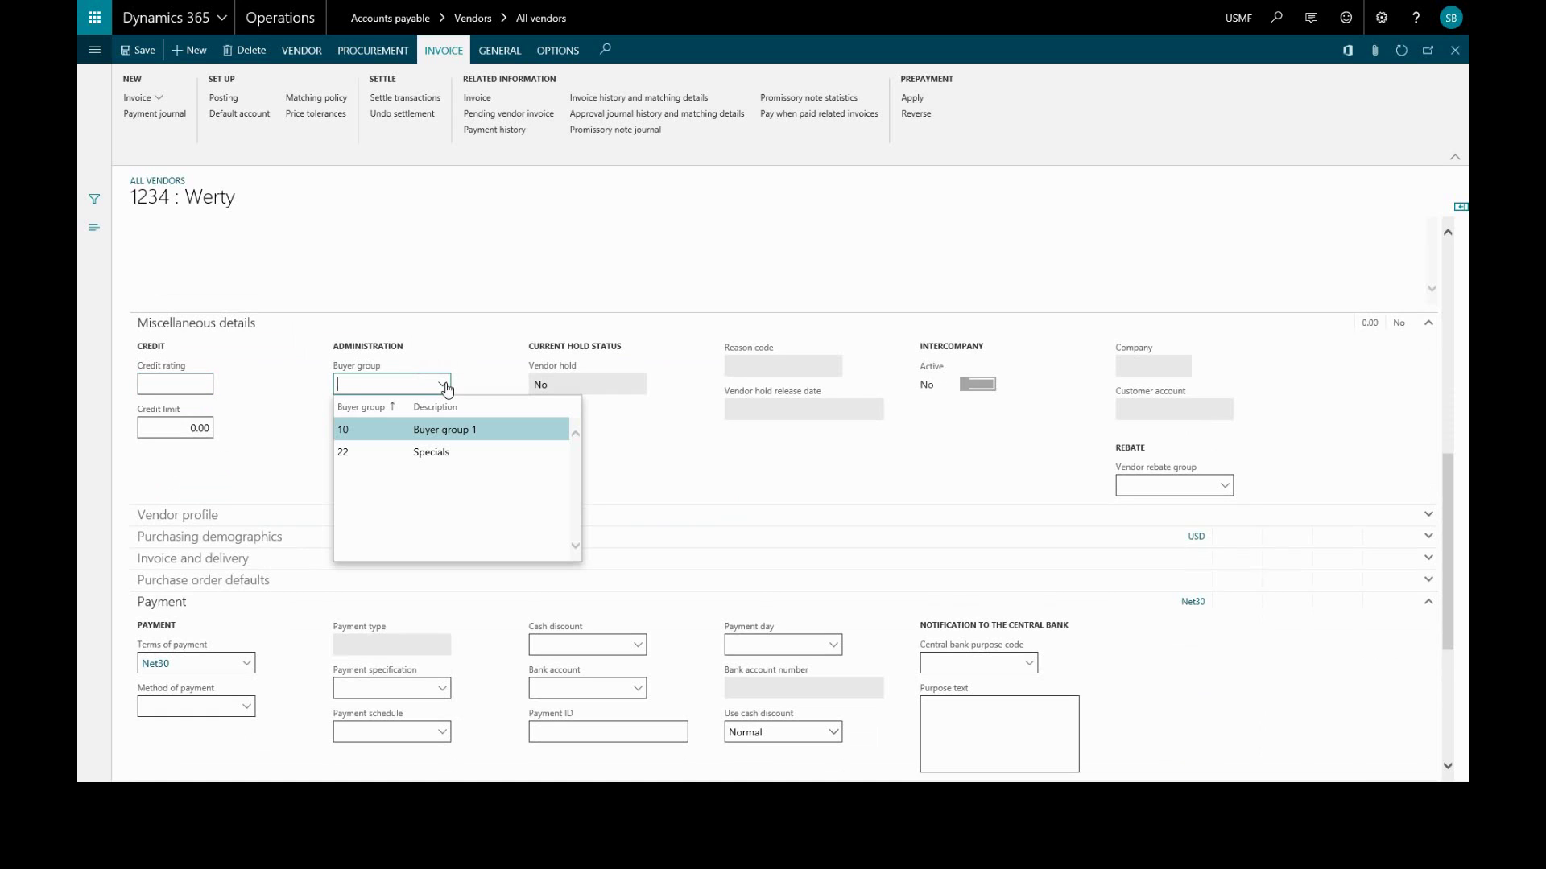
{"action": "left_click", "coordinate": [447, 389]}
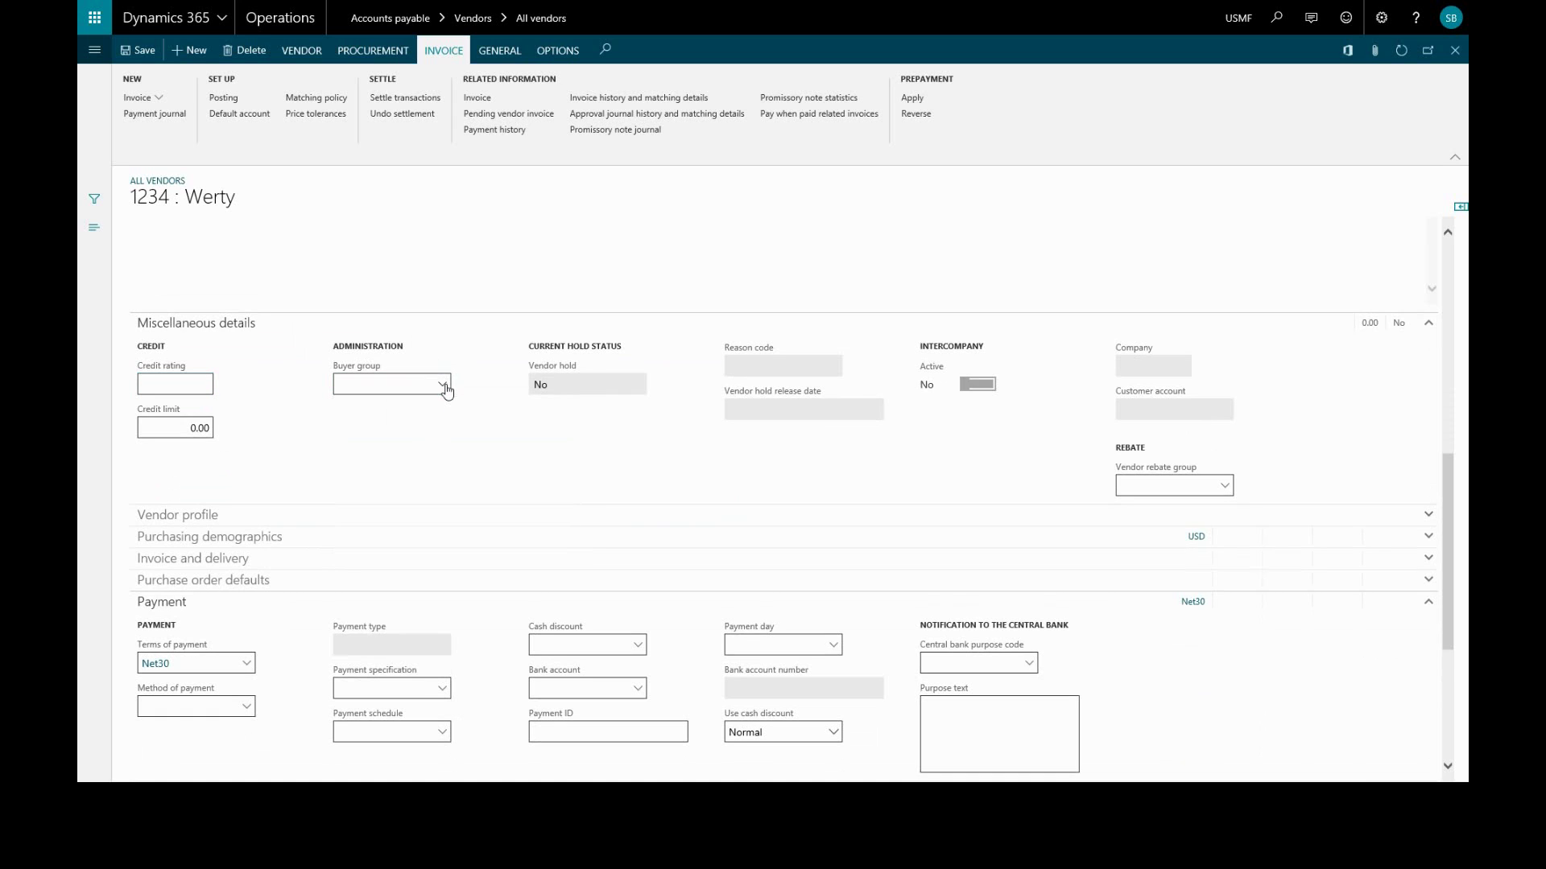
{"action": "left_click", "coordinate": [1225, 489]}
{"action": "left_click", "coordinate": [1225, 489]}
{"action": "left_click", "coordinate": [181, 518]}
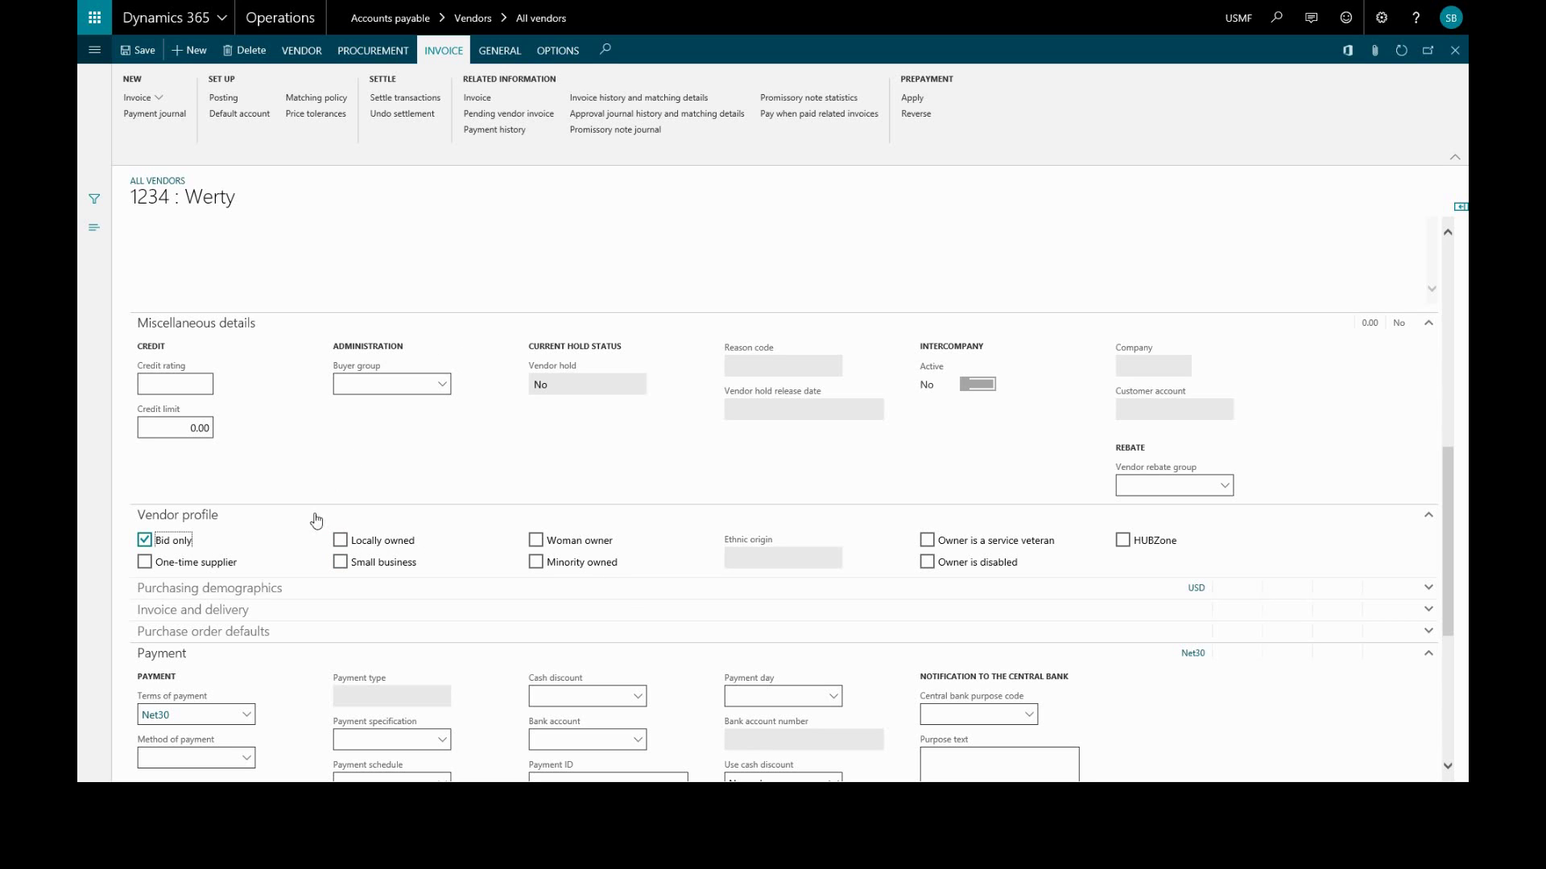
Expand Purchasing demographics (currency USD) and the Invoice and delivery section.
{"action": "left_click", "coordinate": [256, 597]}
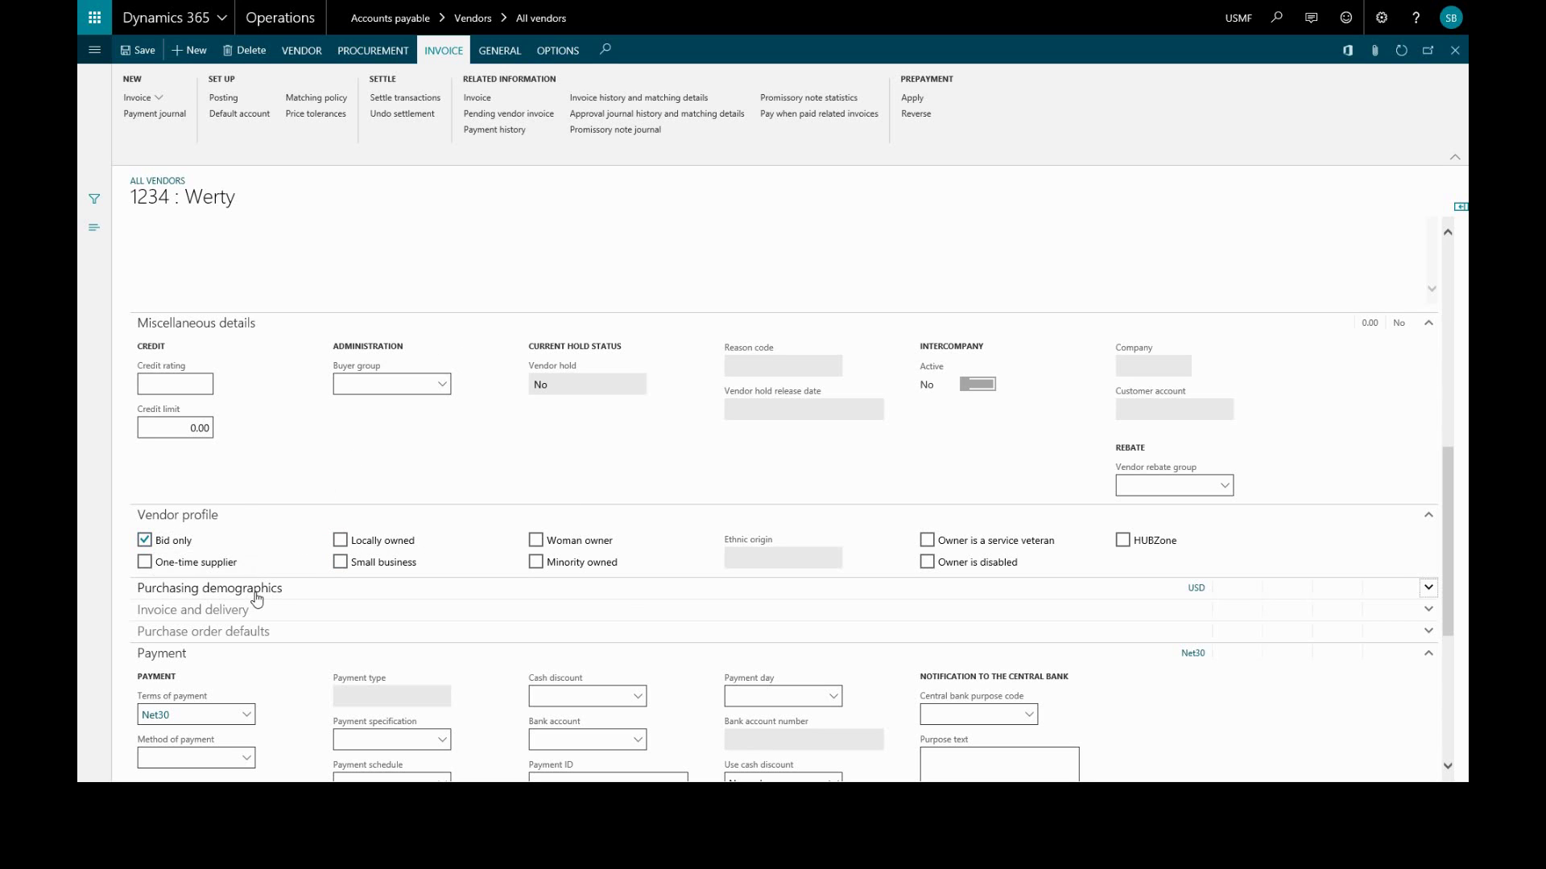
{"action": "scroll", "coordinate": [285, 588], "scroll_direction": "down", "scroll_amount": 3}
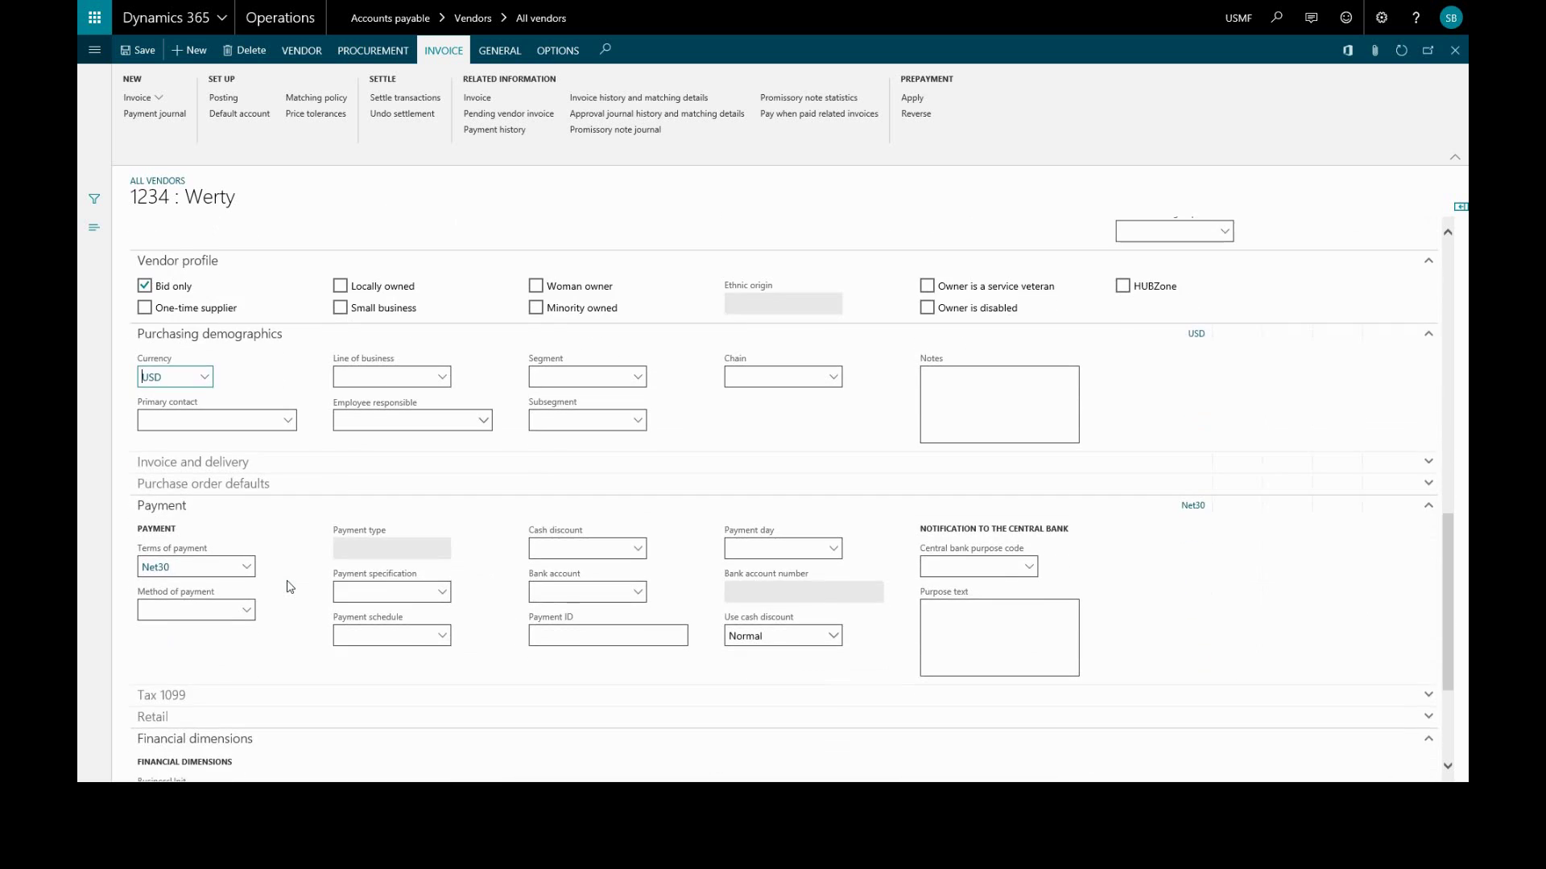
{"action": "scroll", "coordinate": [290, 586], "scroll_direction": "down", "scroll_amount": 1}
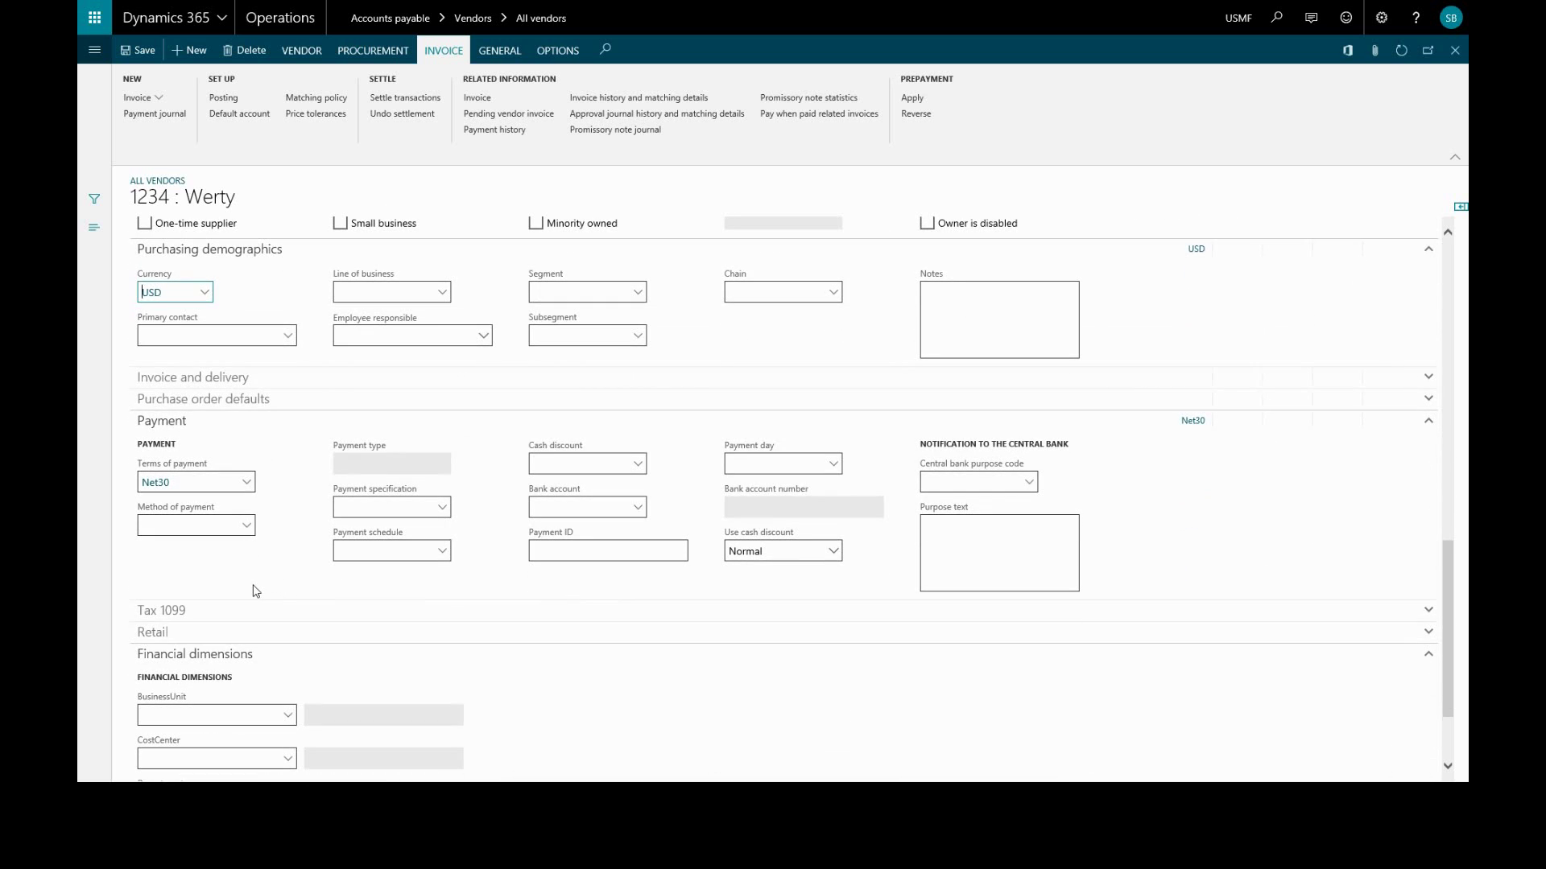
{"action": "left_click", "coordinate": [228, 383]}
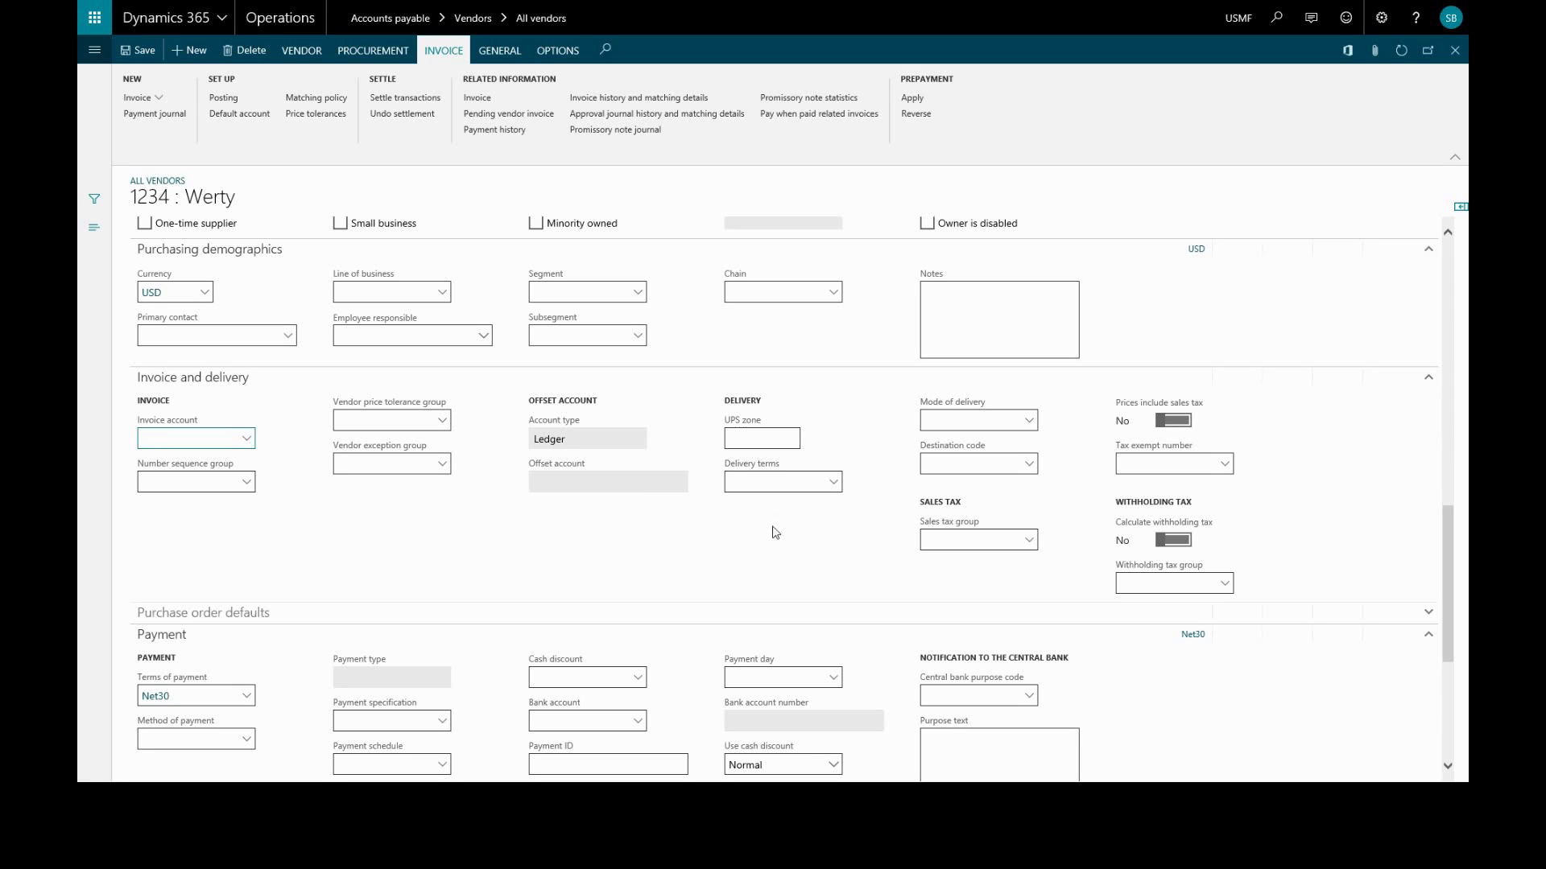
{"action": "scroll", "coordinate": [780, 499], "scroll_direction": "down", "scroll_amount": 1}
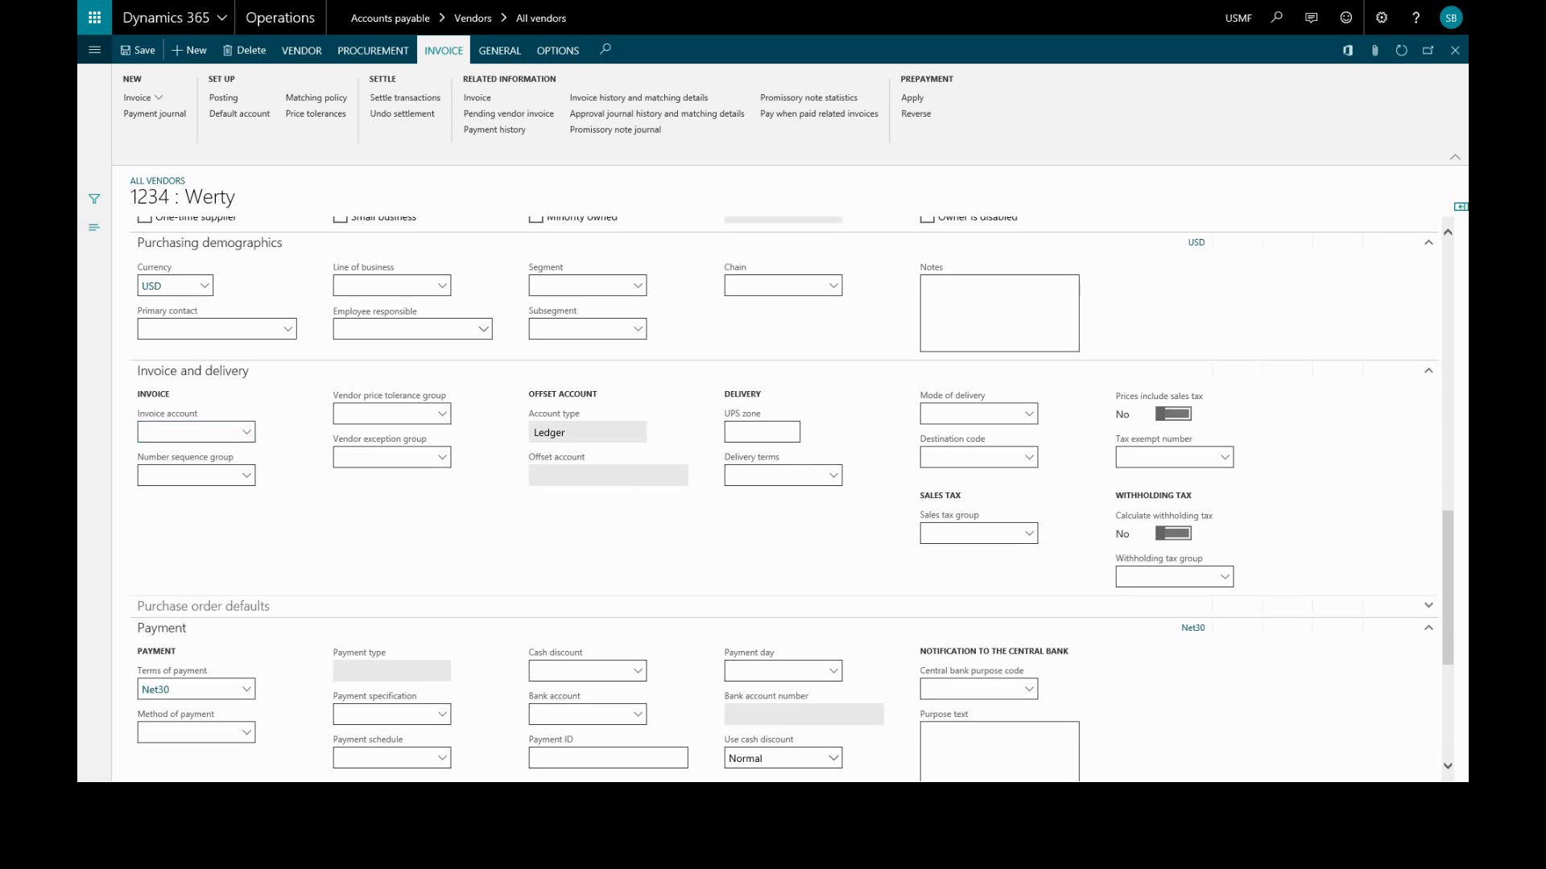
Expand Purchase order defaults and browse the Site list, leaving Site and Warehouse empty.
{"action": "left_click", "coordinate": [219, 609]}
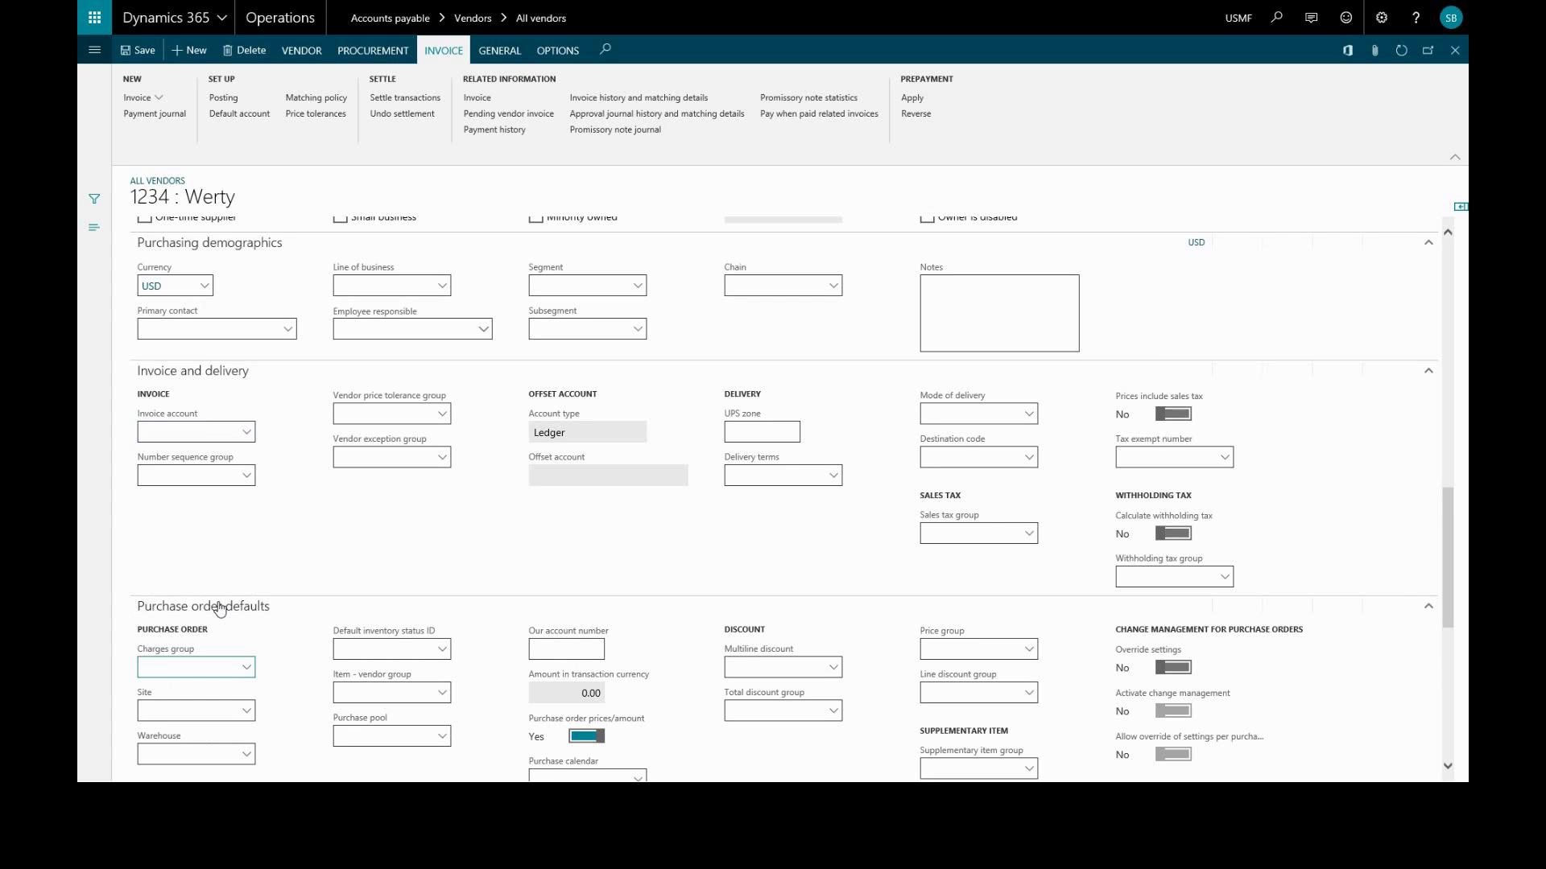
{"action": "scroll", "coordinate": [275, 600], "scroll_direction": "down", "scroll_amount": 2}
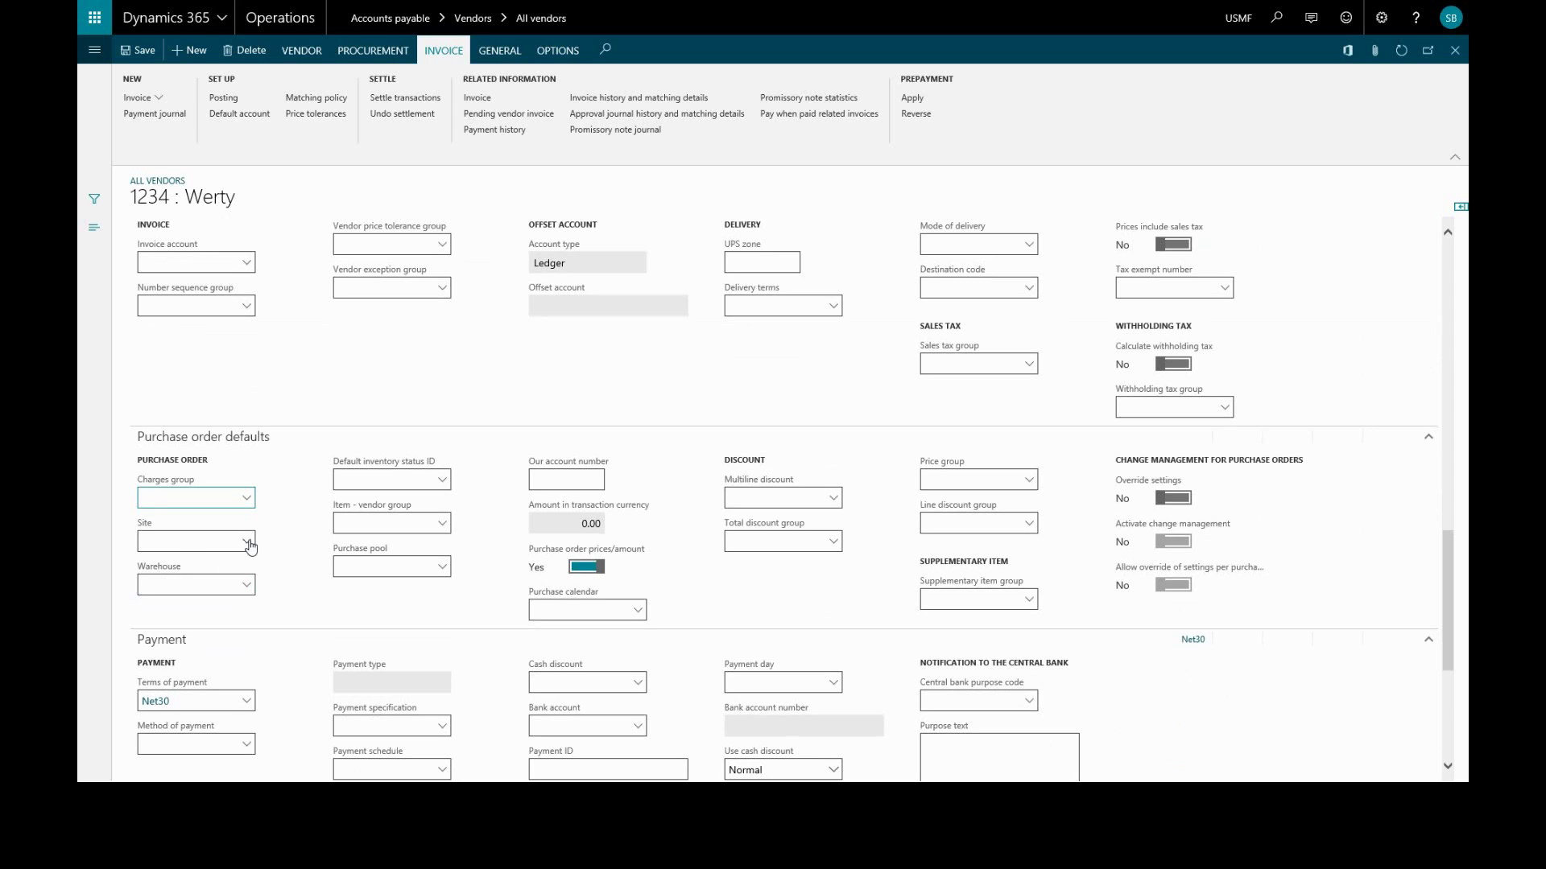
{"action": "left_click", "coordinate": [249, 545]}
{"action": "left_click", "coordinate": [249, 545]}
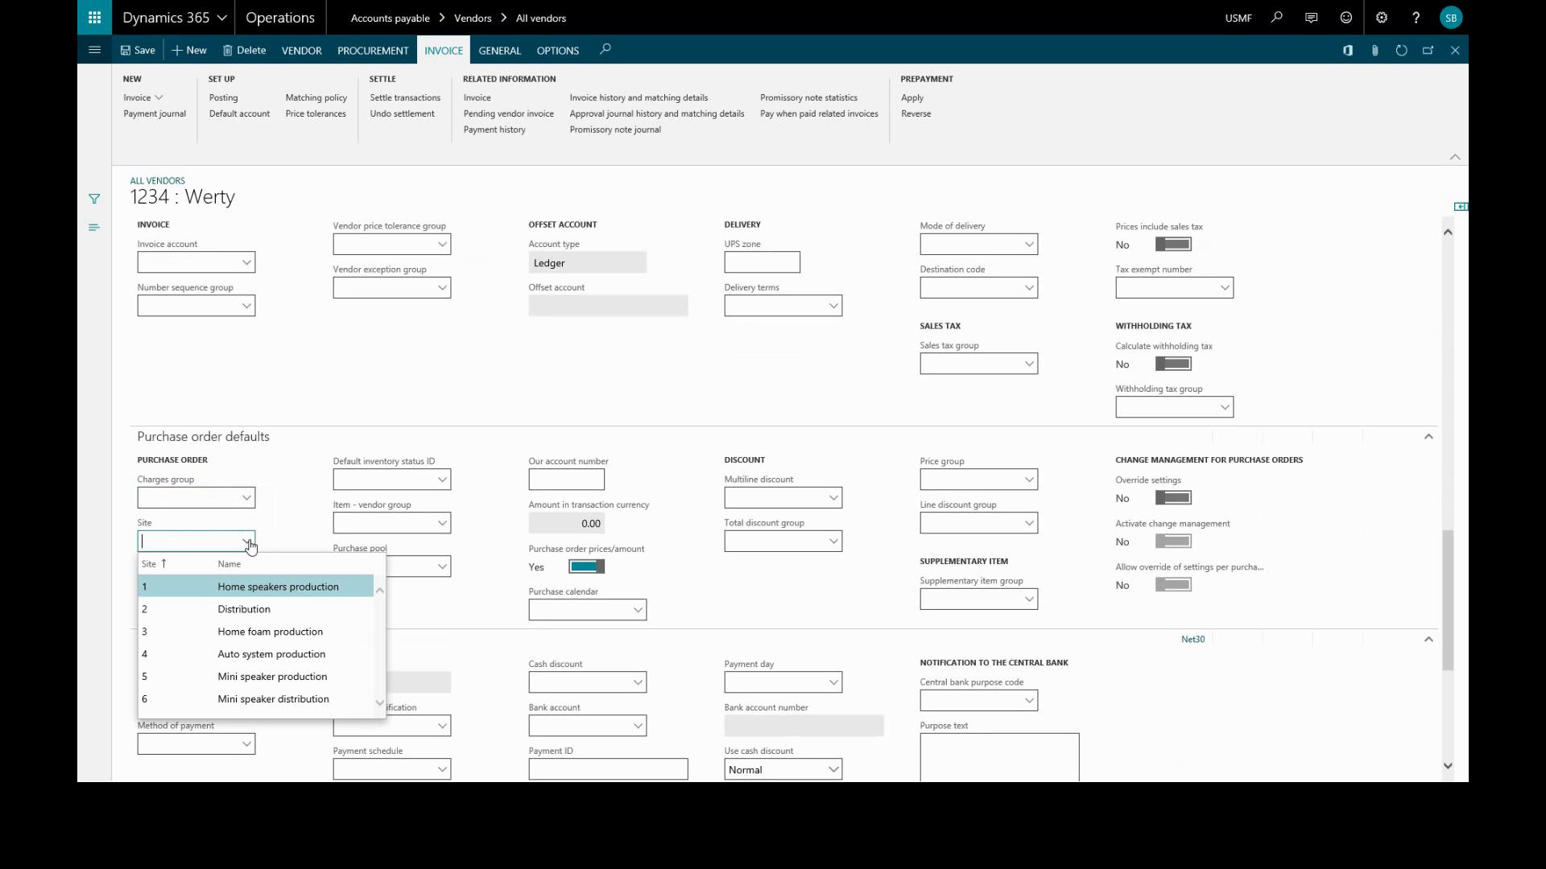
{"action": "left_click", "coordinate": [268, 545]}
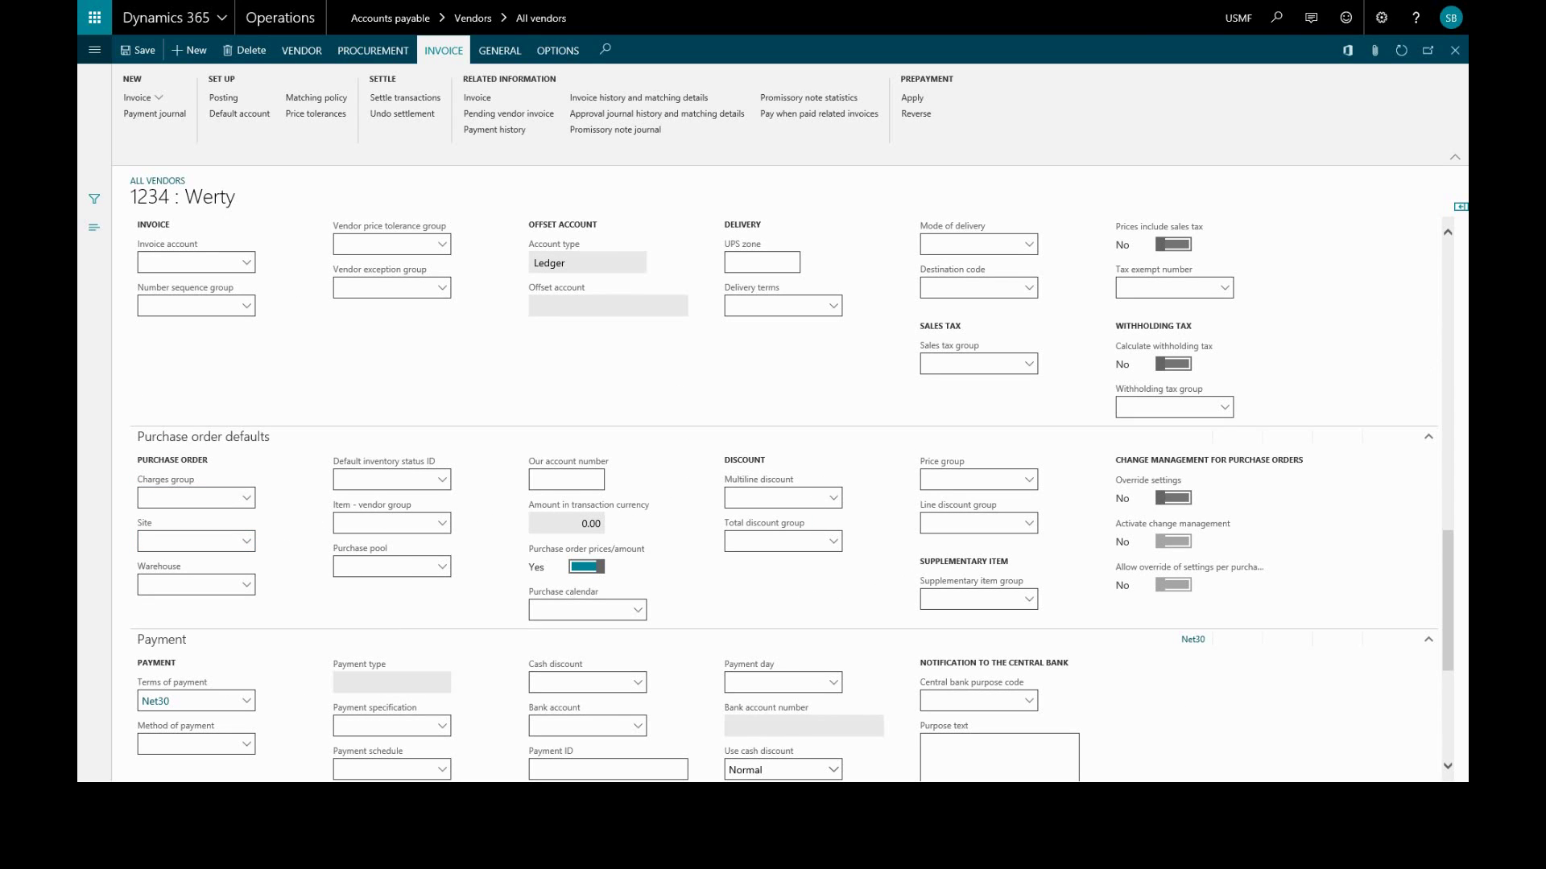
{"action": "scroll", "coordinate": [676, 626], "scroll_direction": "down", "scroll_amount": 1}
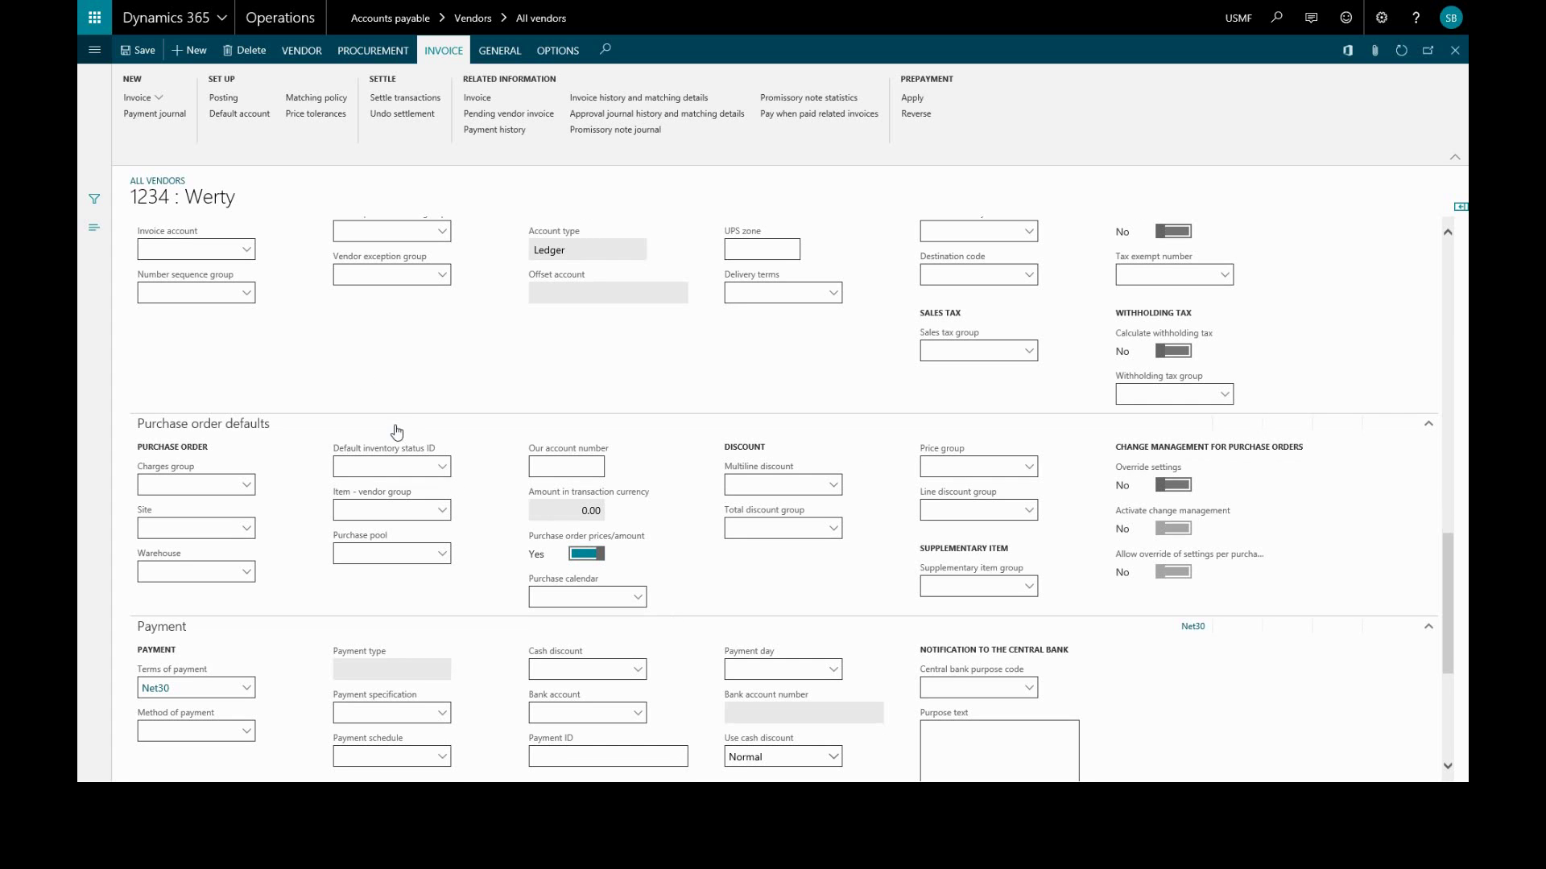
Set Werty's method of payment to CHECK and payment schedule to 5_Months.
{"action": "scroll", "coordinate": [397, 435], "scroll_direction": "down", "scroll_amount": 3}
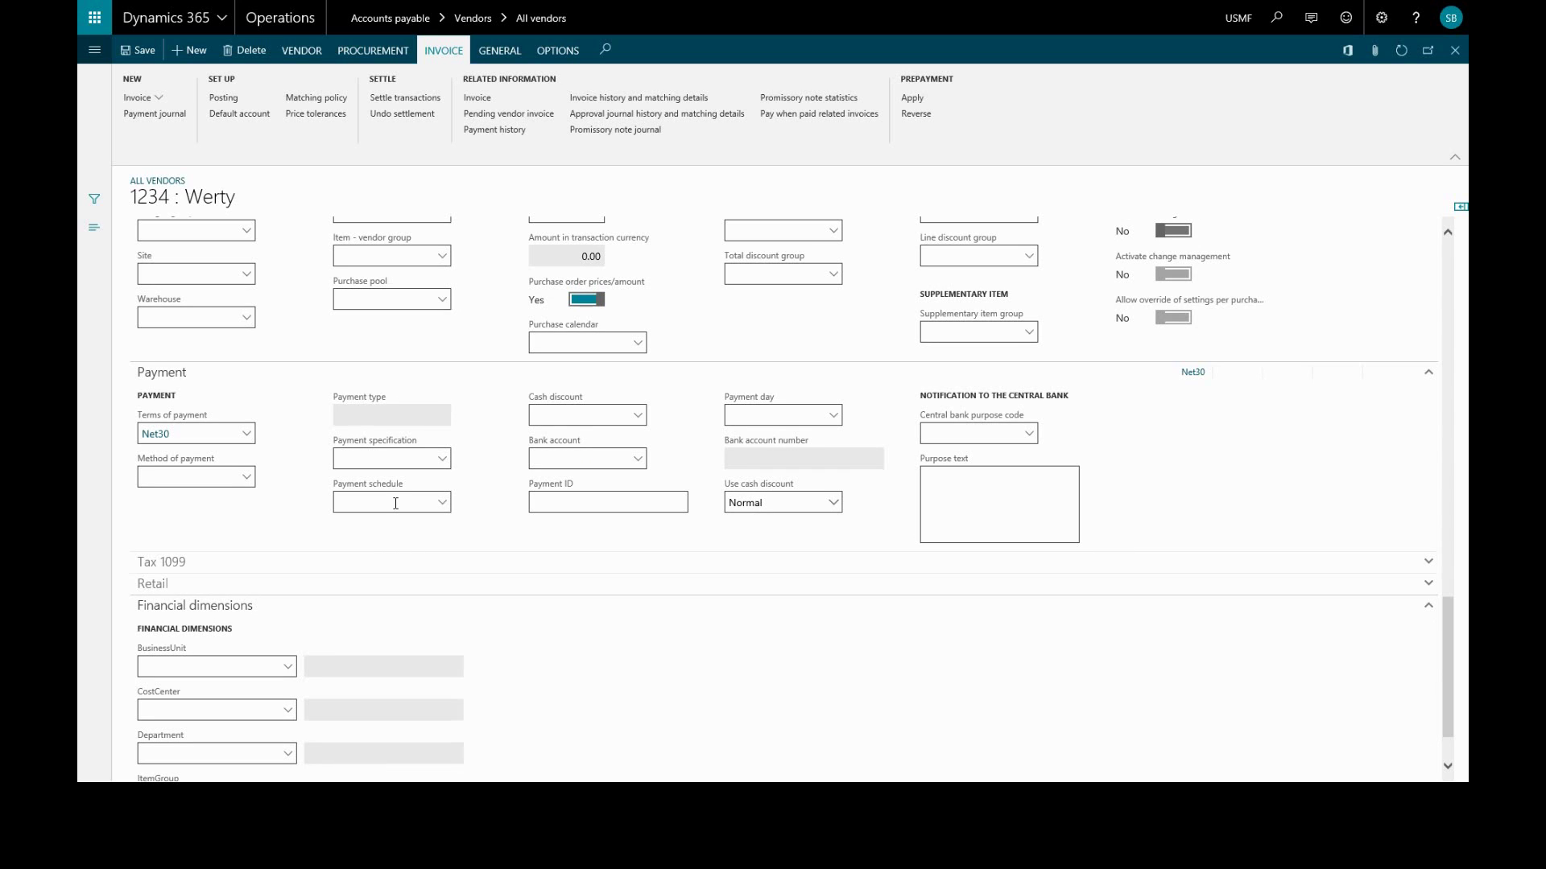
{"action": "left_click", "coordinate": [247, 480]}
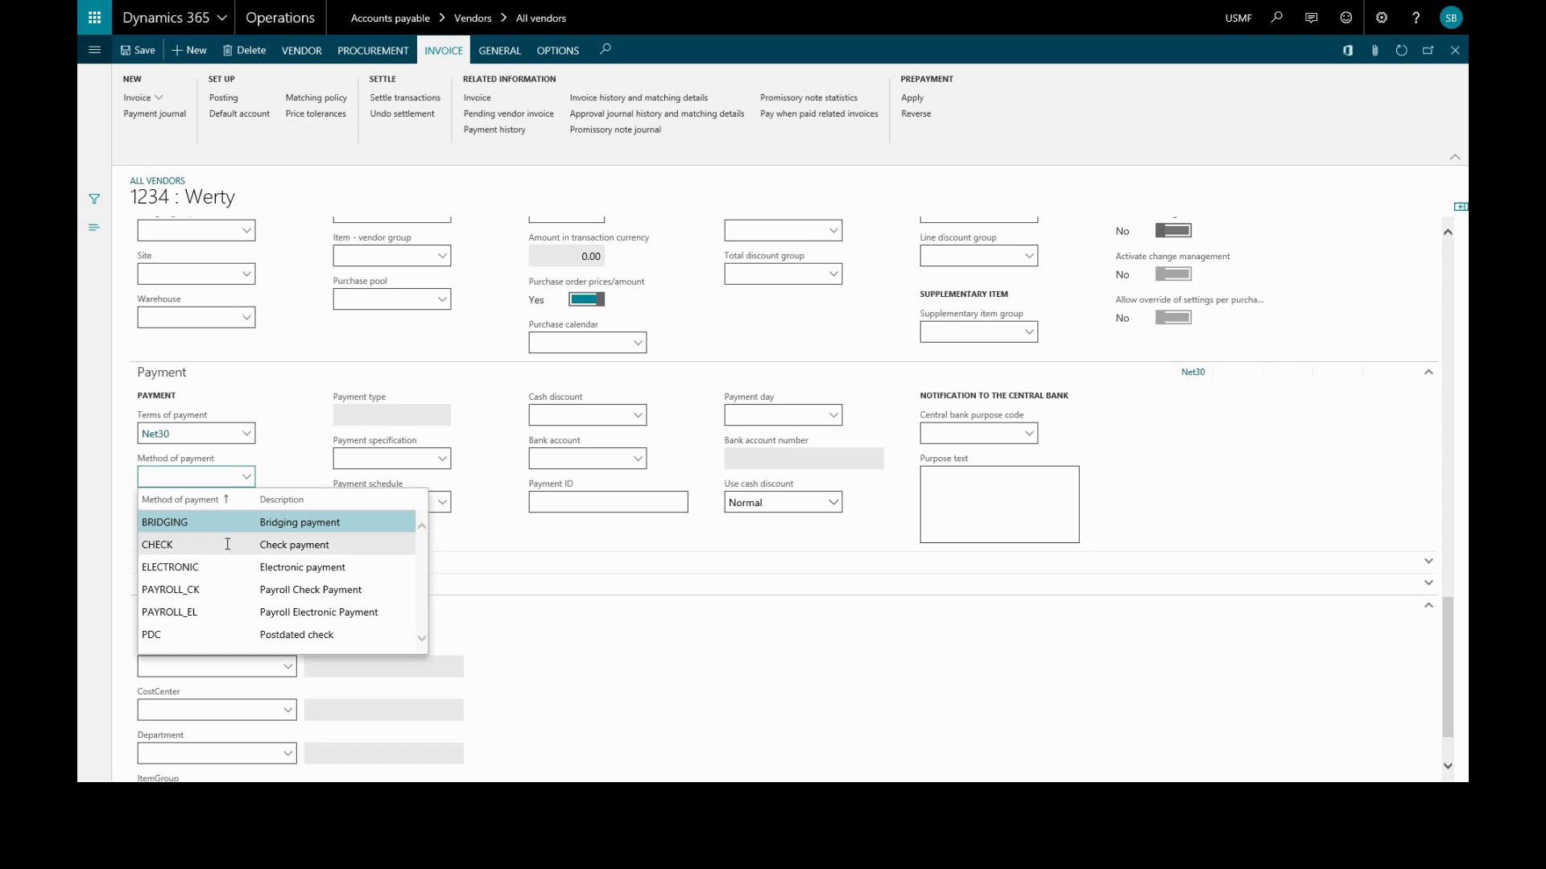
{"action": "left_click", "coordinate": [228, 548]}
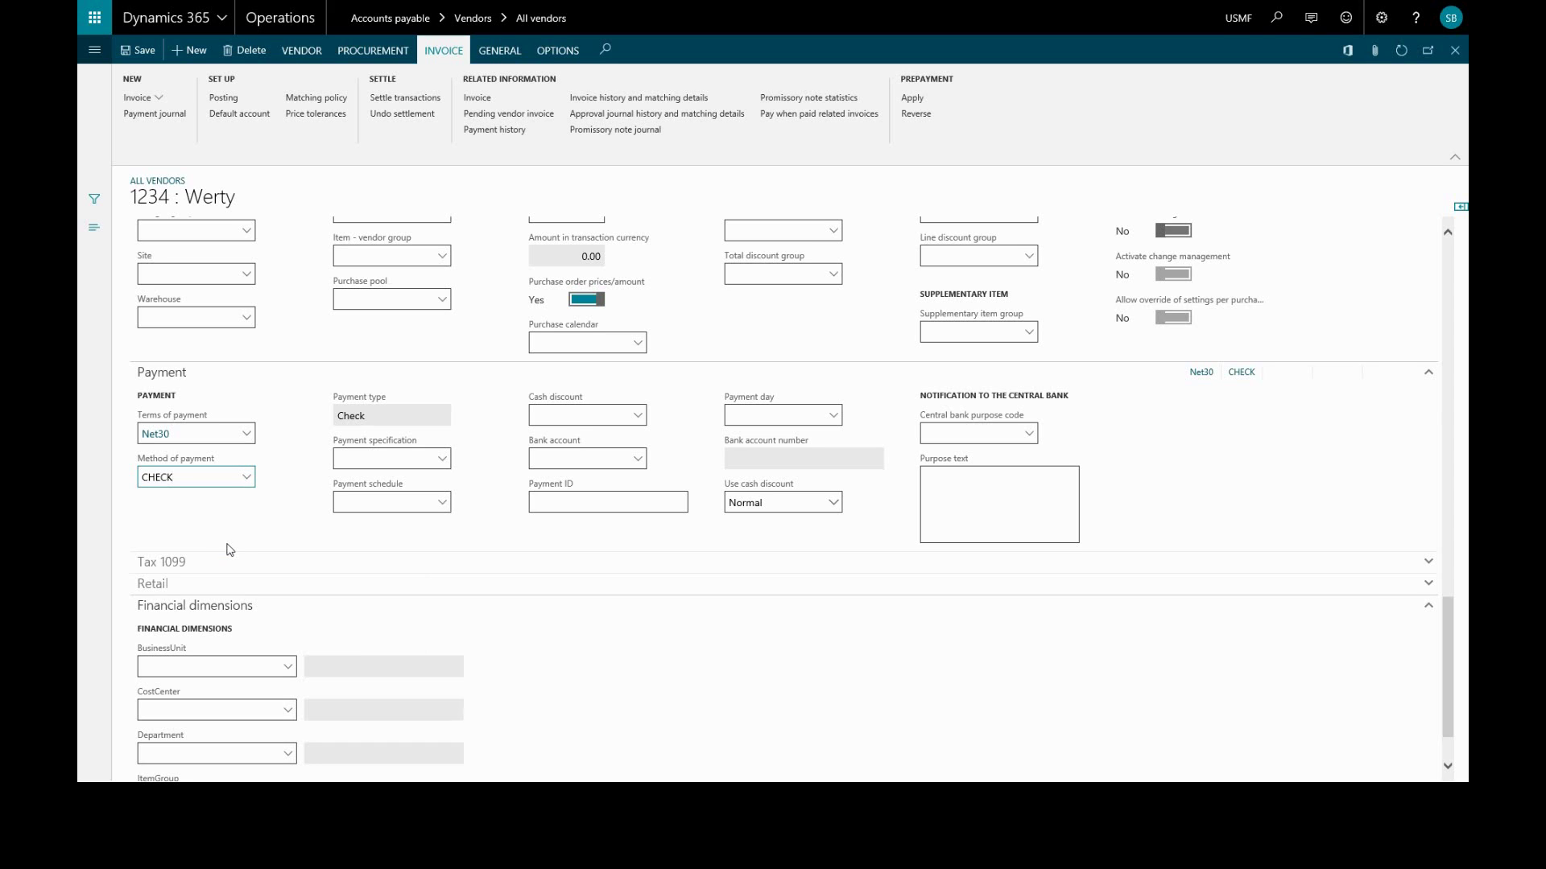
{"action": "left_click", "coordinate": [444, 504]}
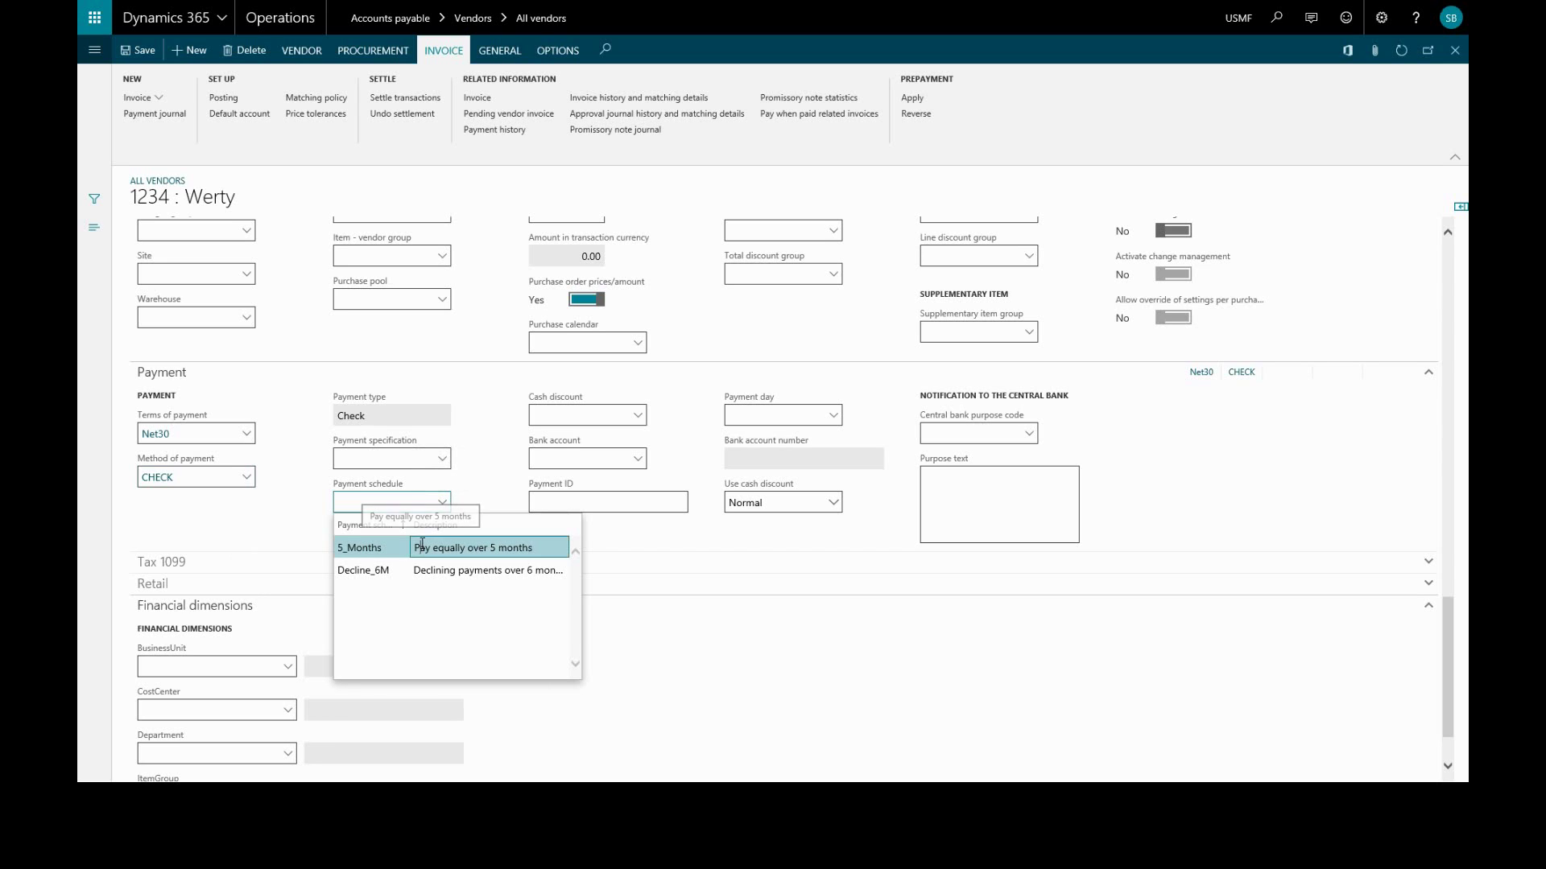
{"action": "left_click", "coordinate": [423, 547]}
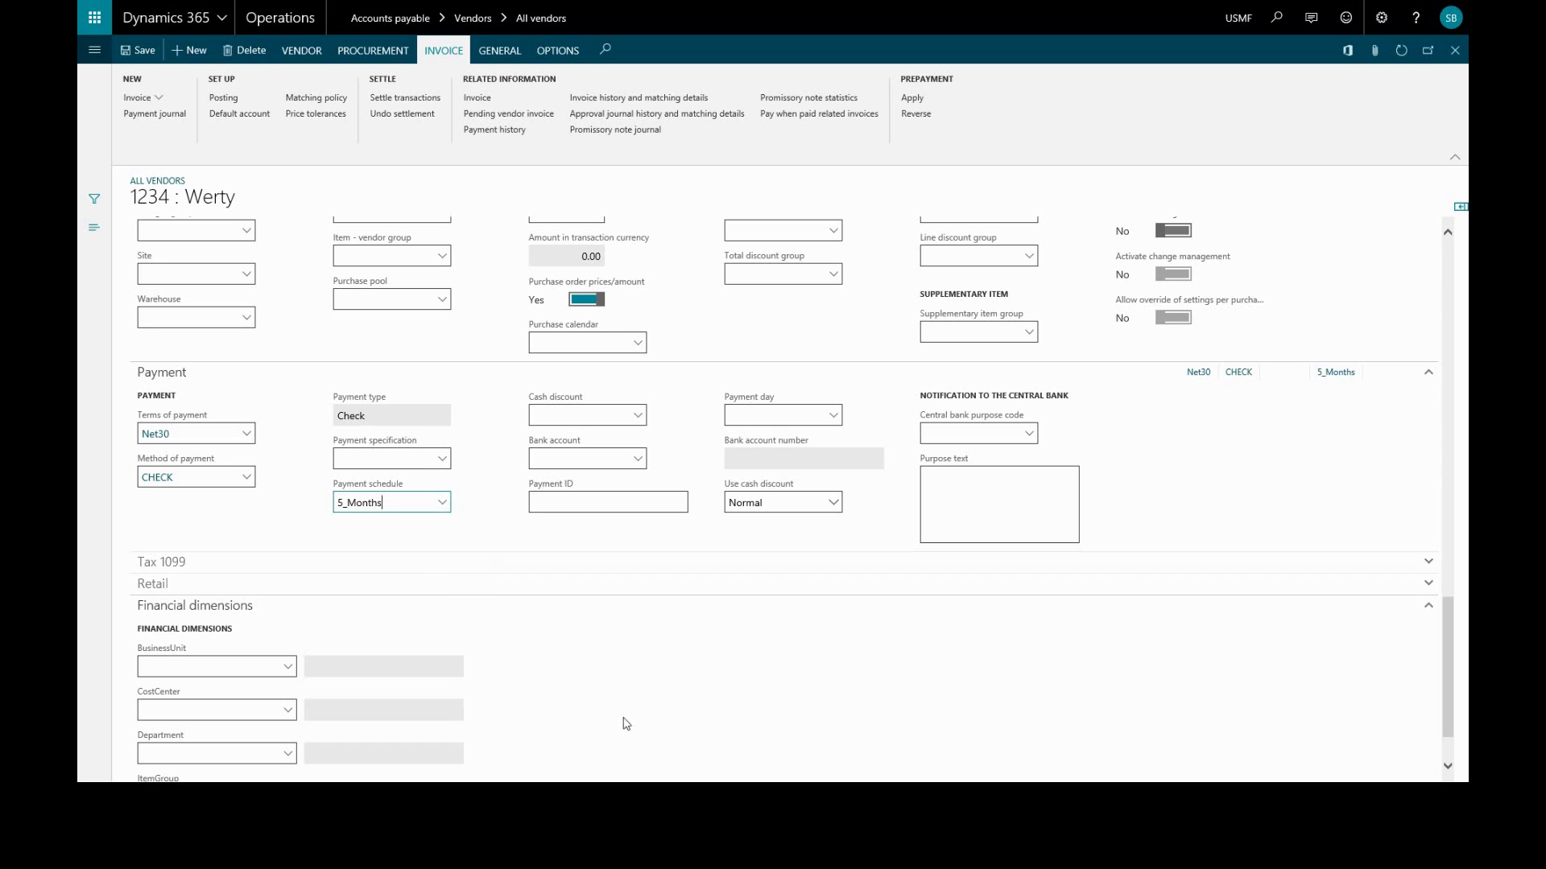
{"action": "scroll", "coordinate": [785, 435], "scroll_direction": "up", "scroll_amount": 1}
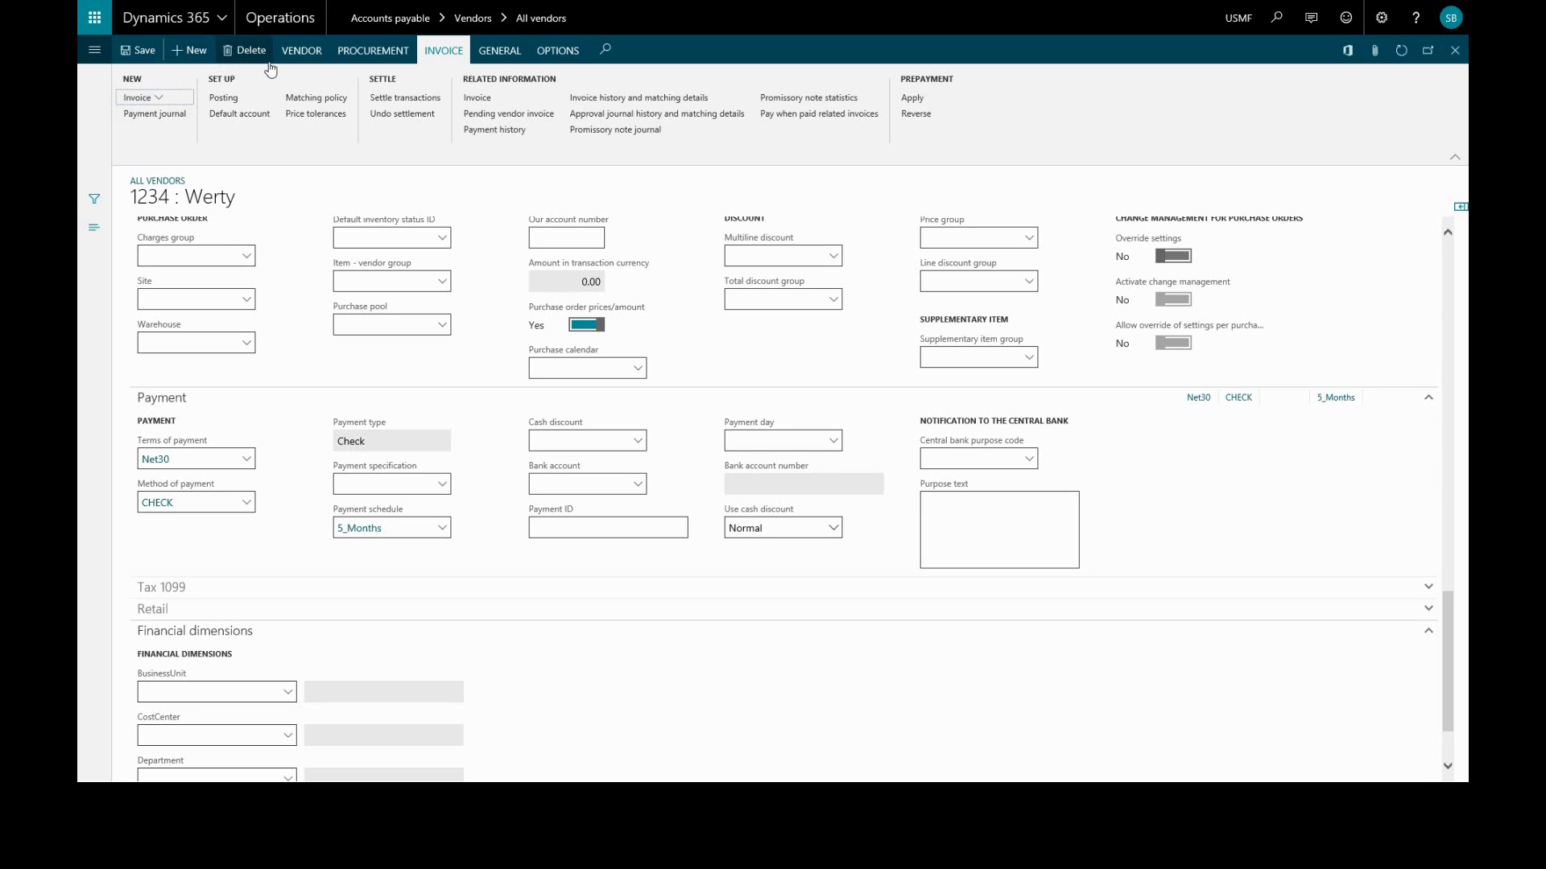
Review On hold options, keeping hold No, then open Add vendor to another legal entity.
{"action": "left_click", "coordinate": [299, 52]}
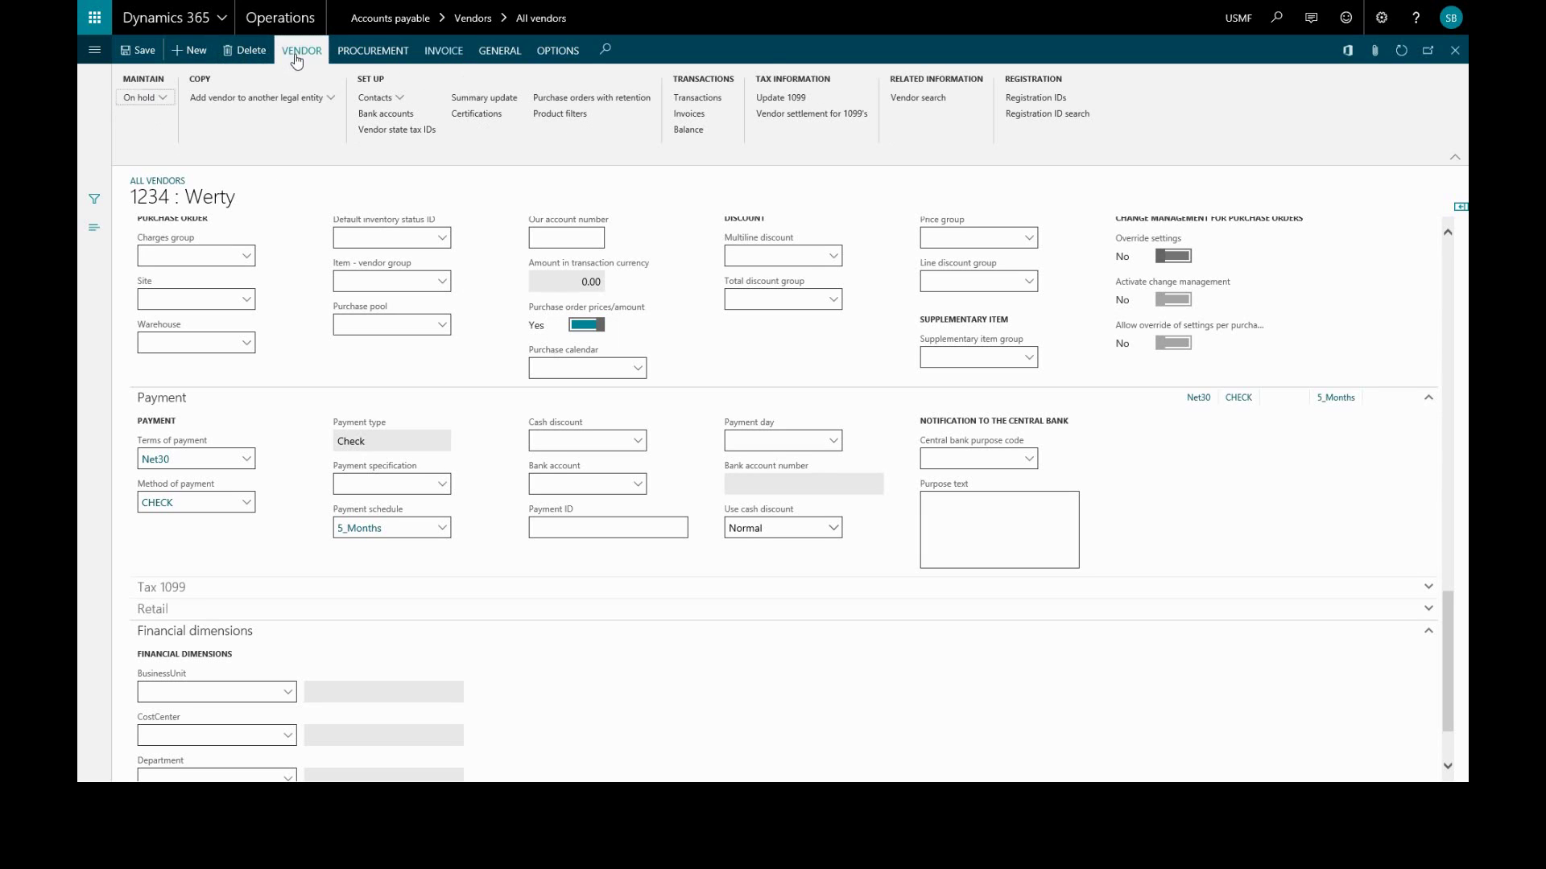
{"action": "left_click", "coordinate": [162, 100]}
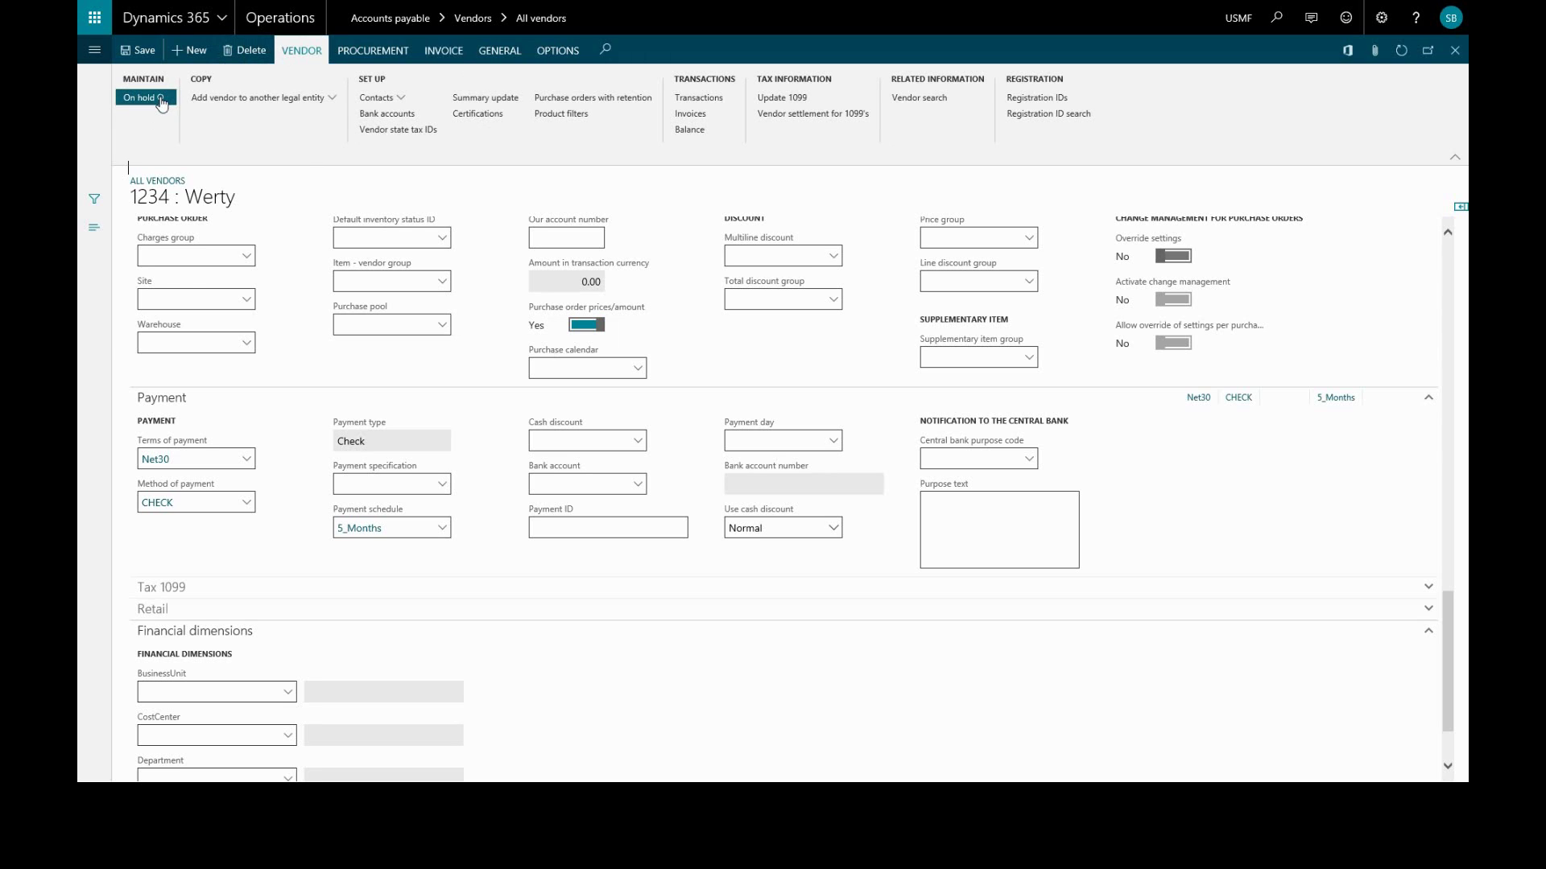
{"action": "left_click", "coordinate": [233, 169]}
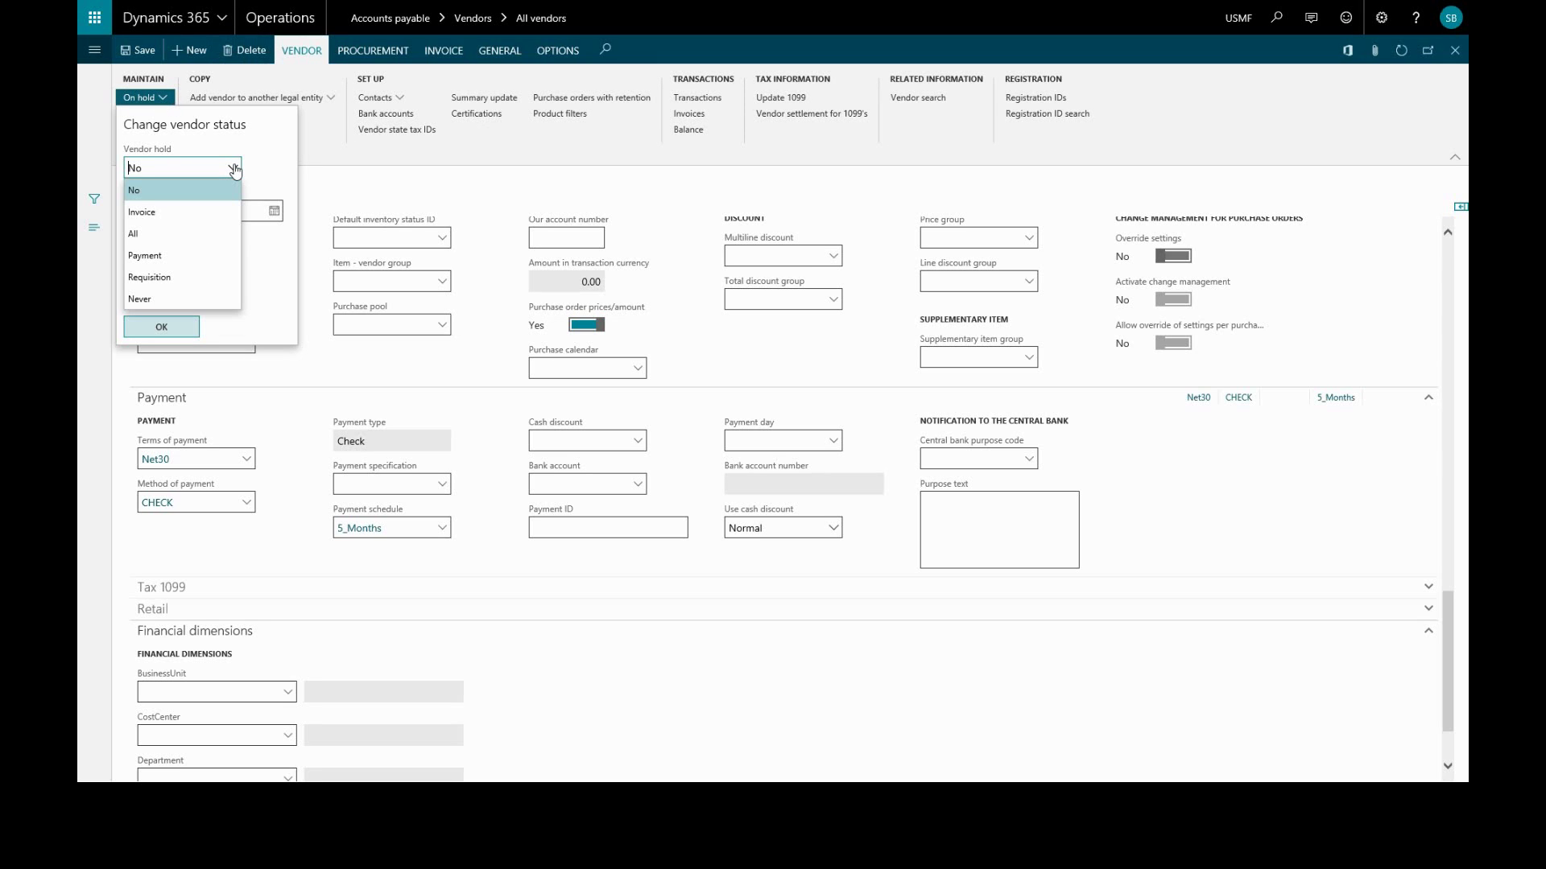
{"action": "left_click", "coordinate": [234, 169]}
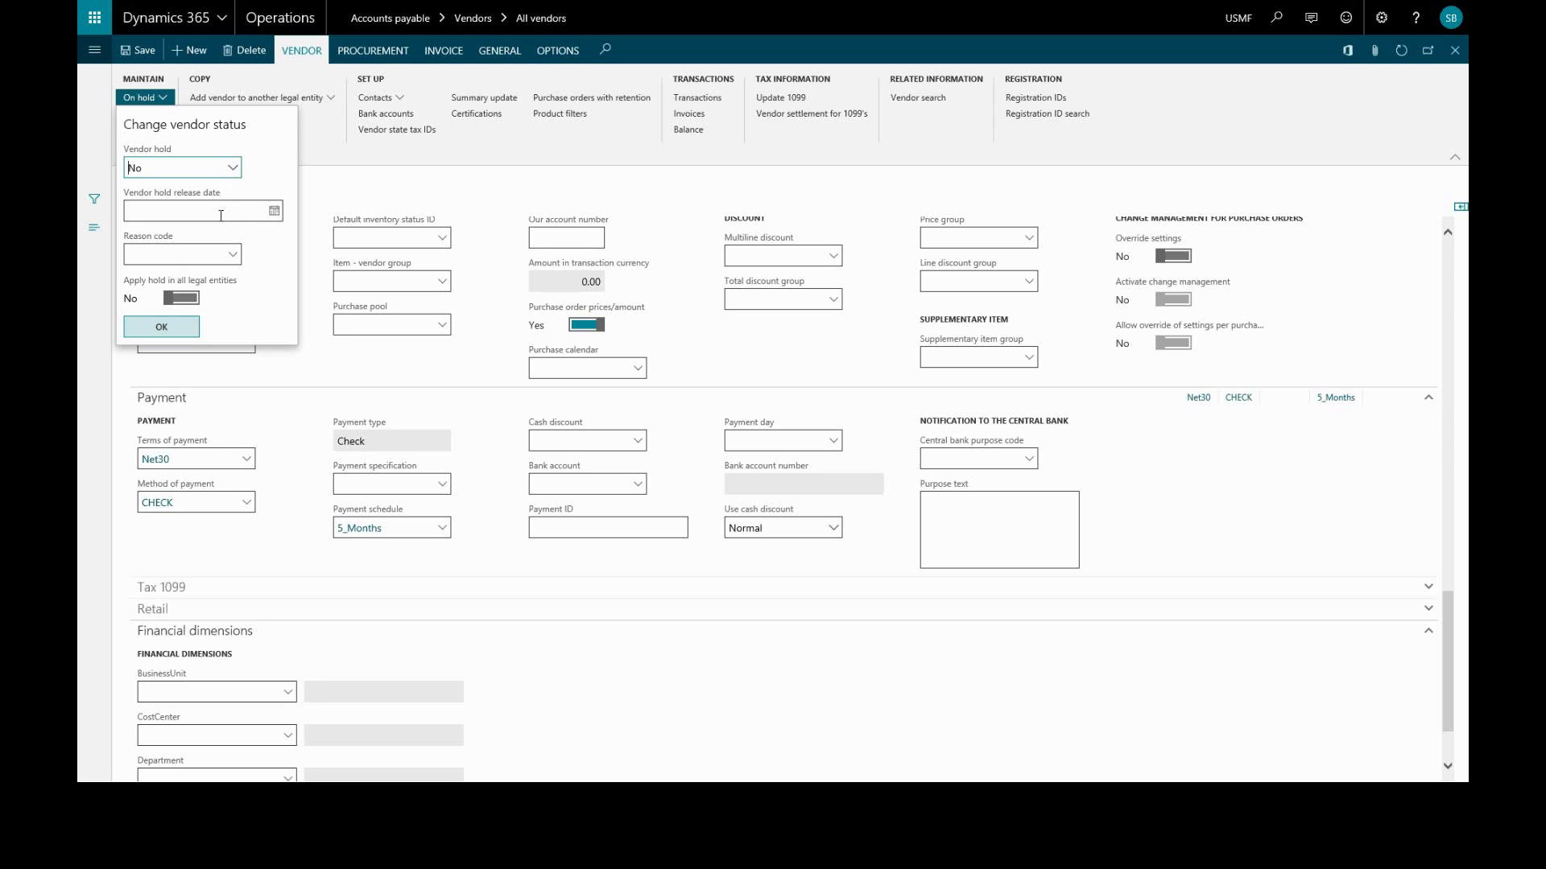
{"action": "left_click", "coordinate": [233, 256]}
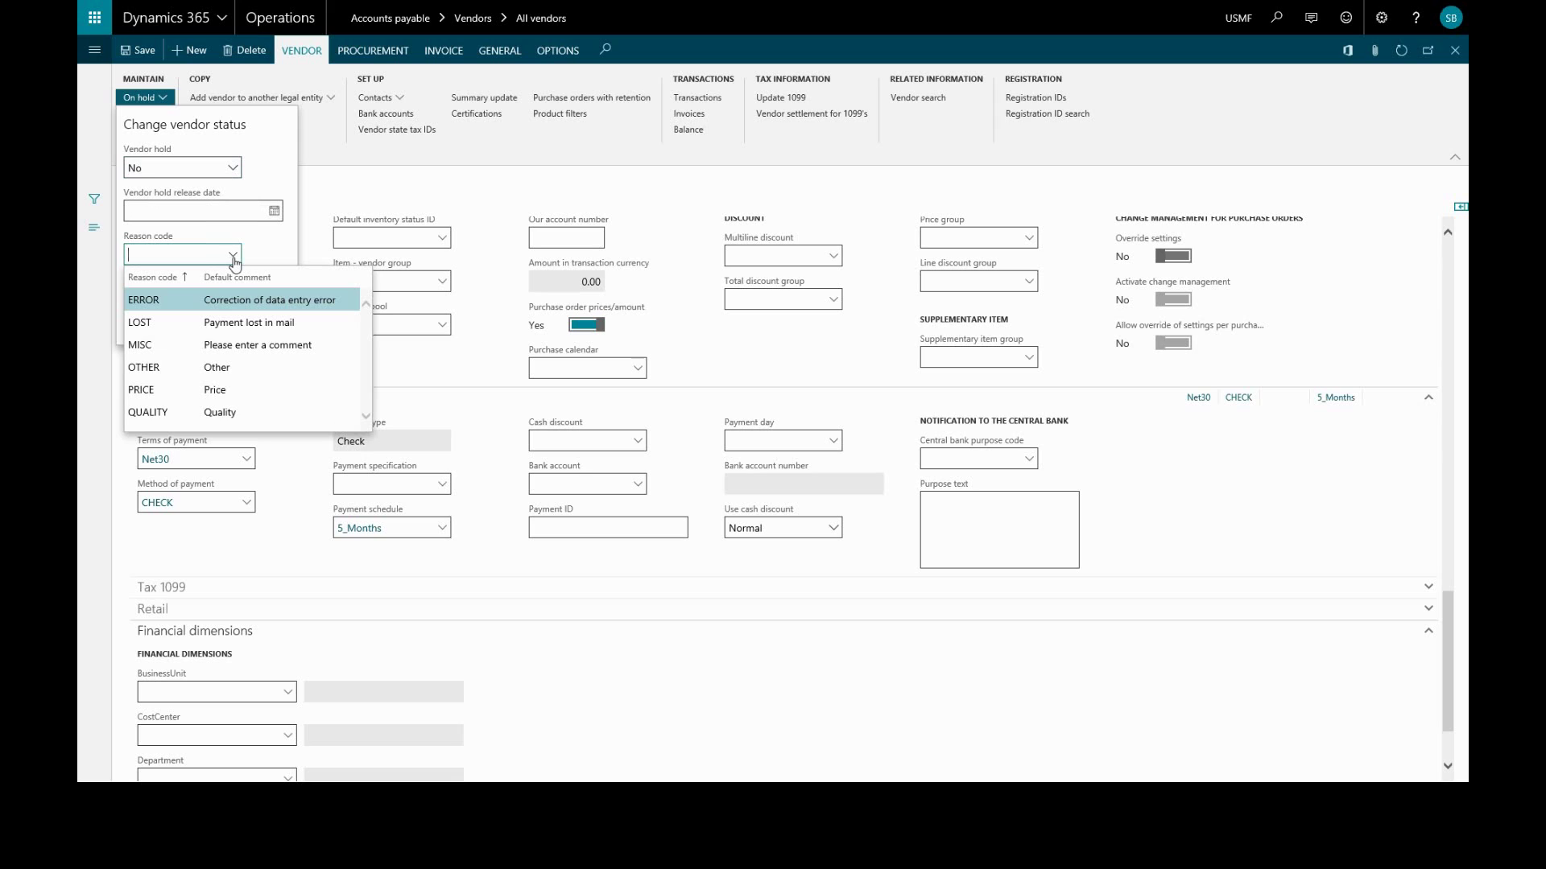
{"action": "left_click", "coordinate": [234, 256]}
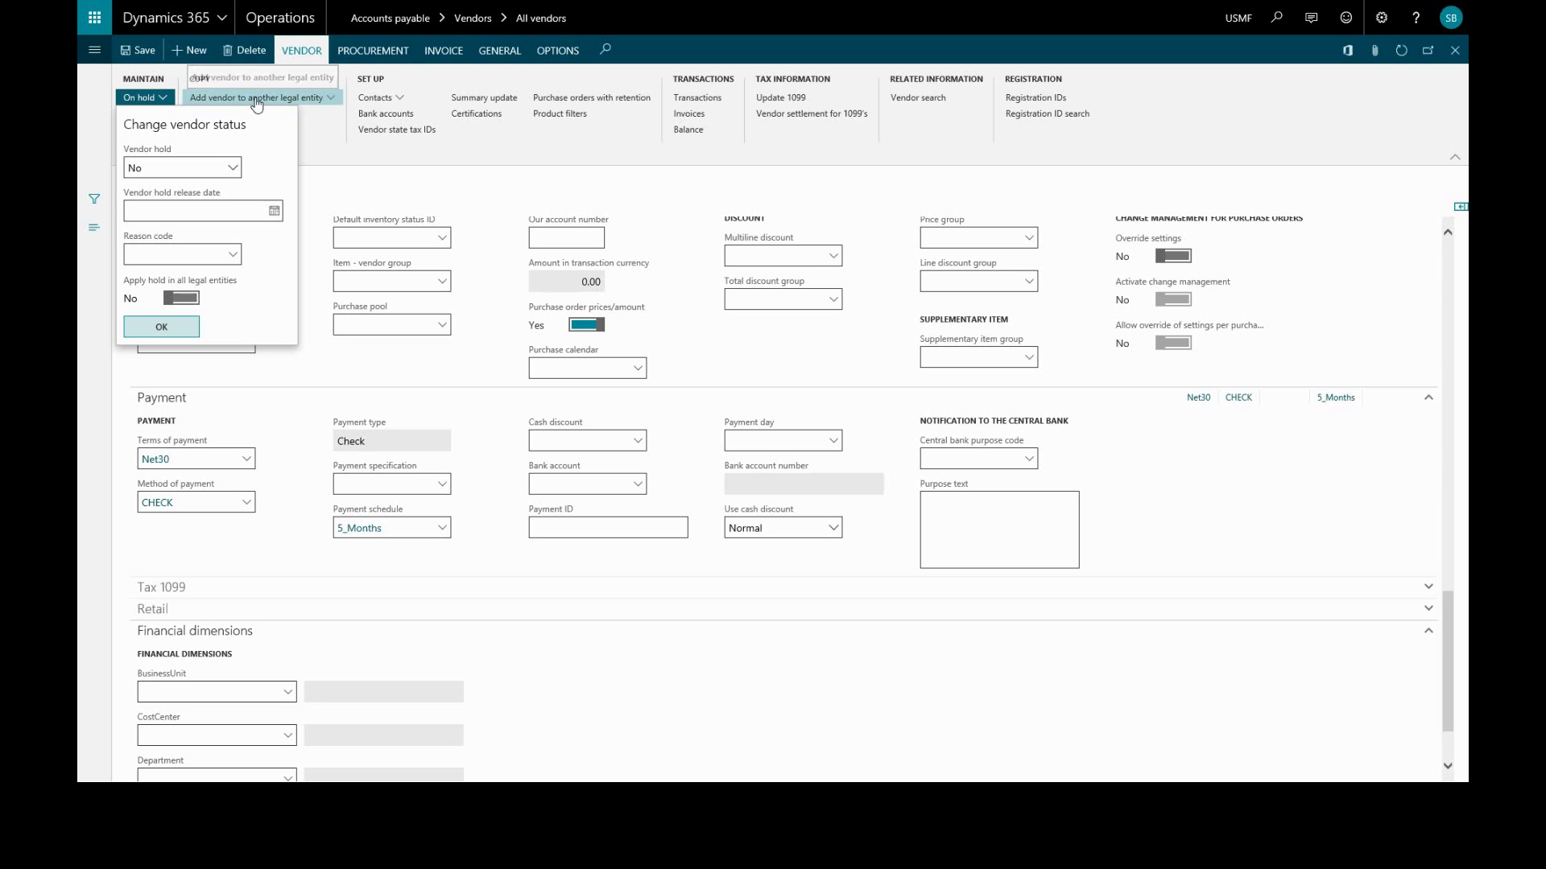
{"action": "key", "text": "Escape"}
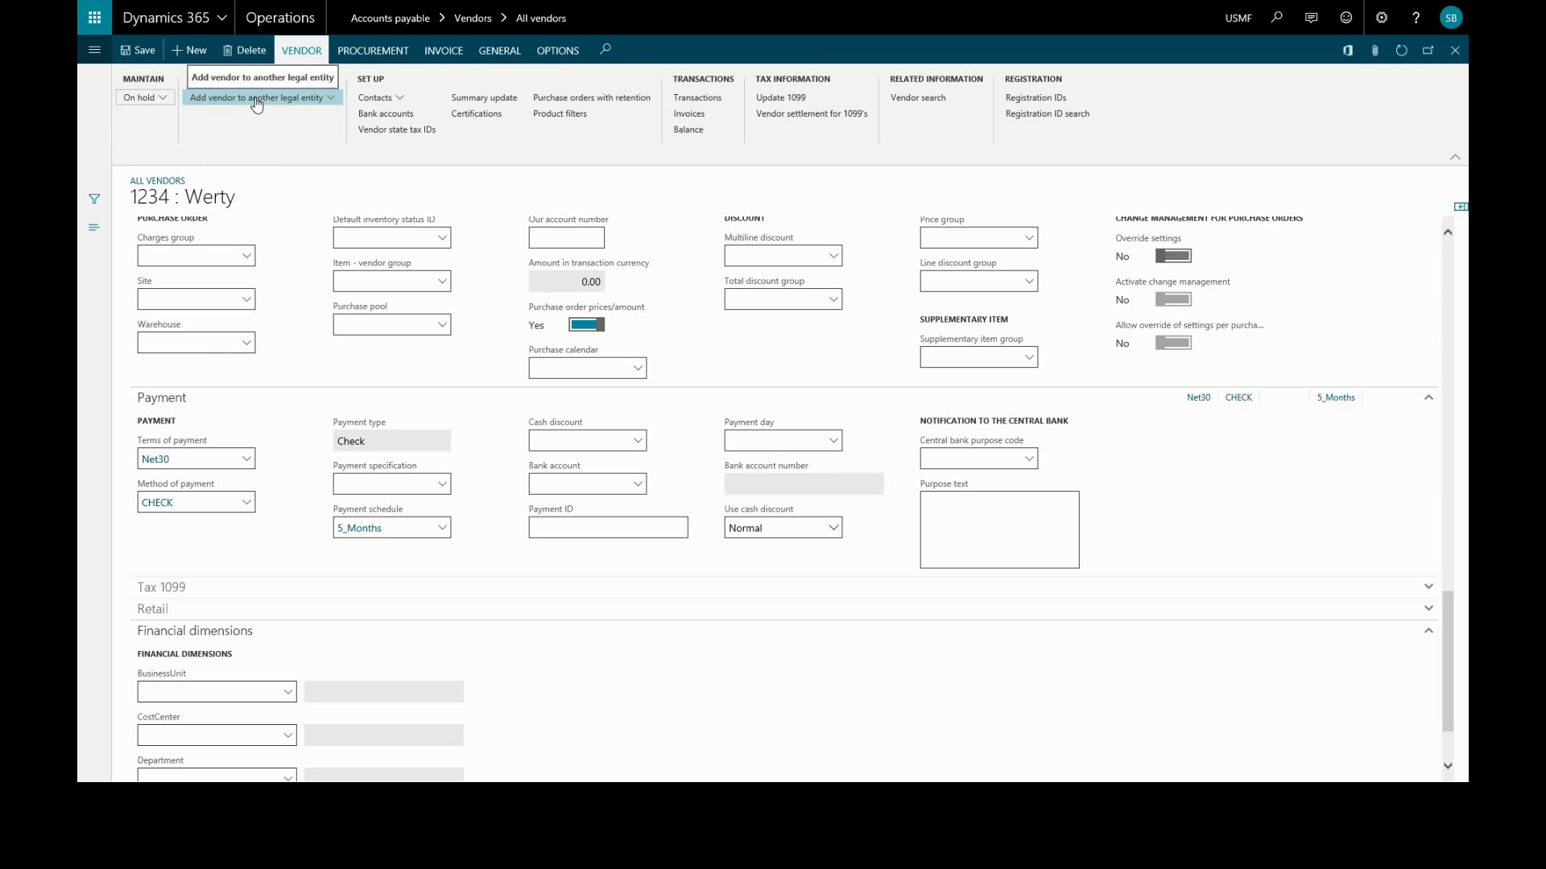
{"action": "left_click", "coordinate": [256, 100]}
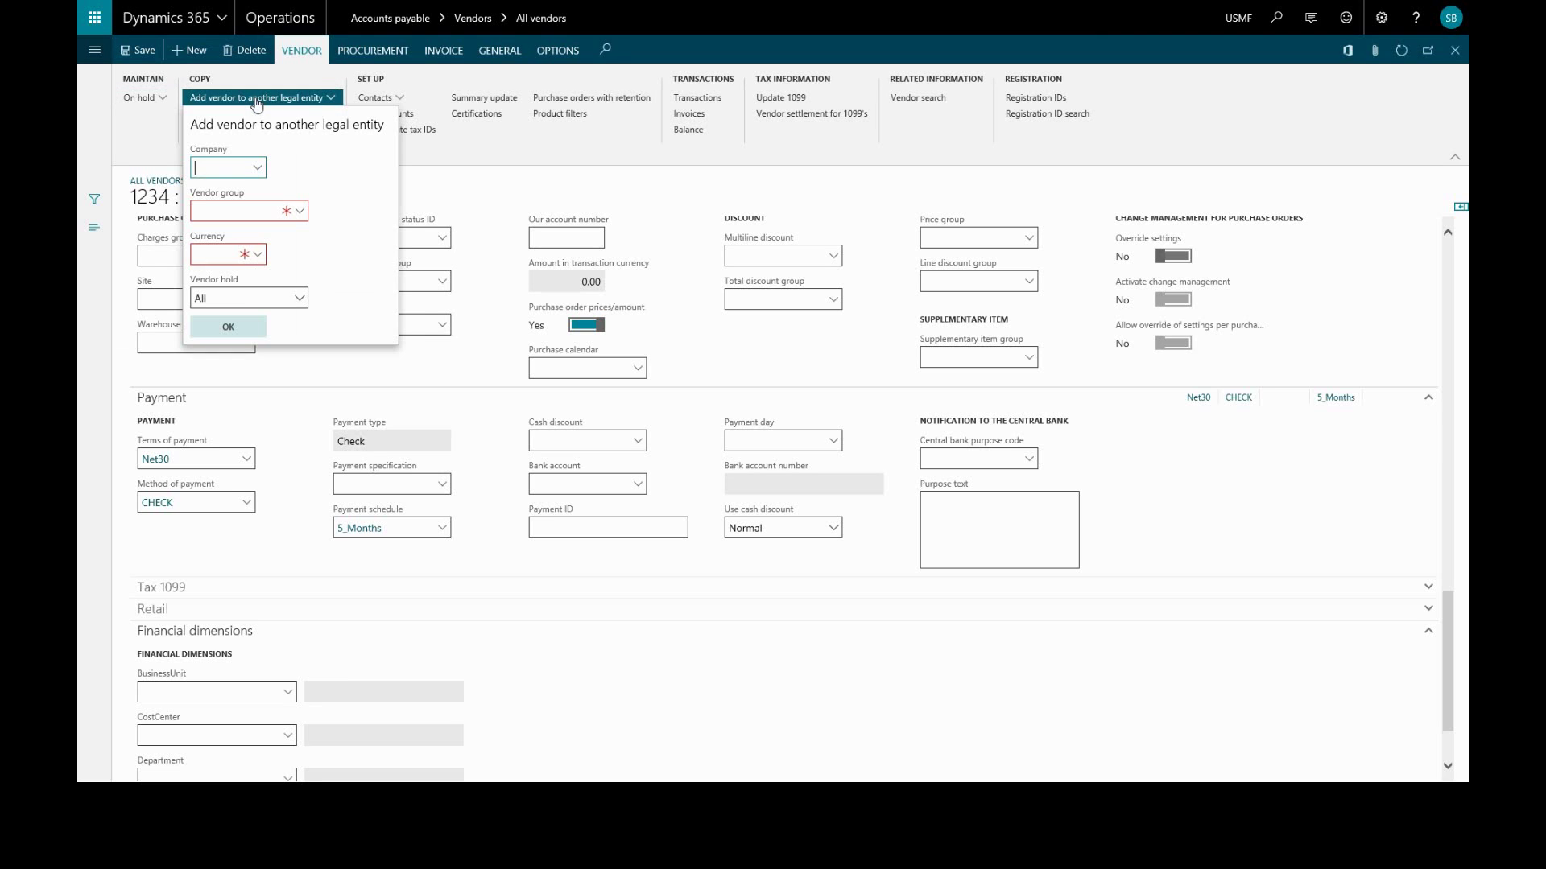